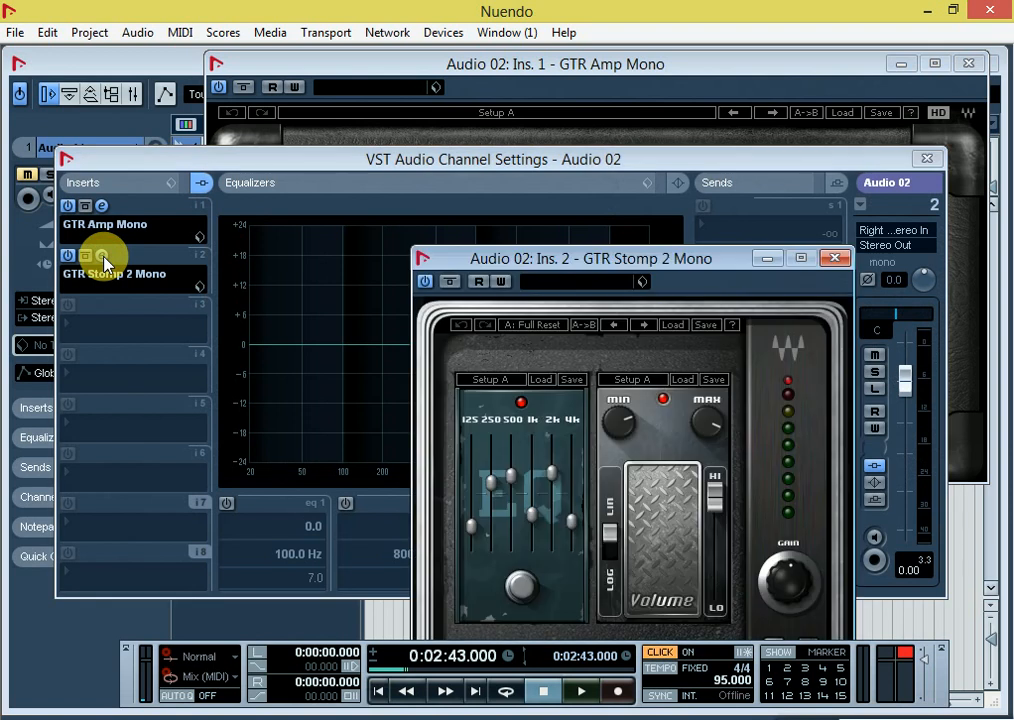
Step: Compare the GTR Amp Mono and GTR Stomp 2 Mono settings on Audio 02, and close both plug-in windows
click(537, 66)
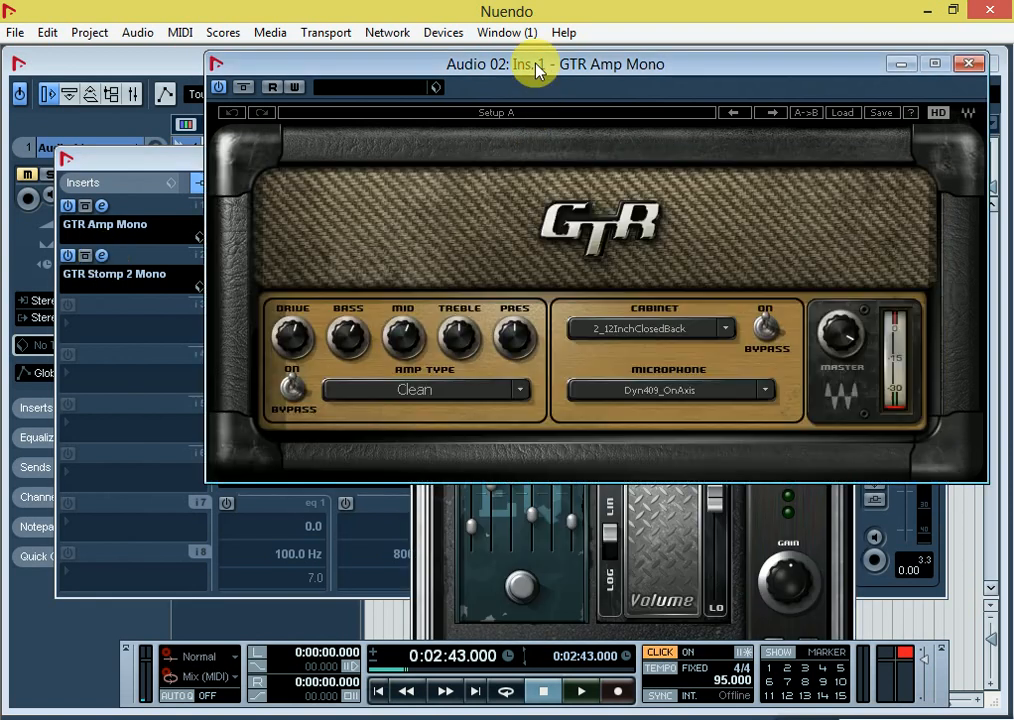
click(418, 548)
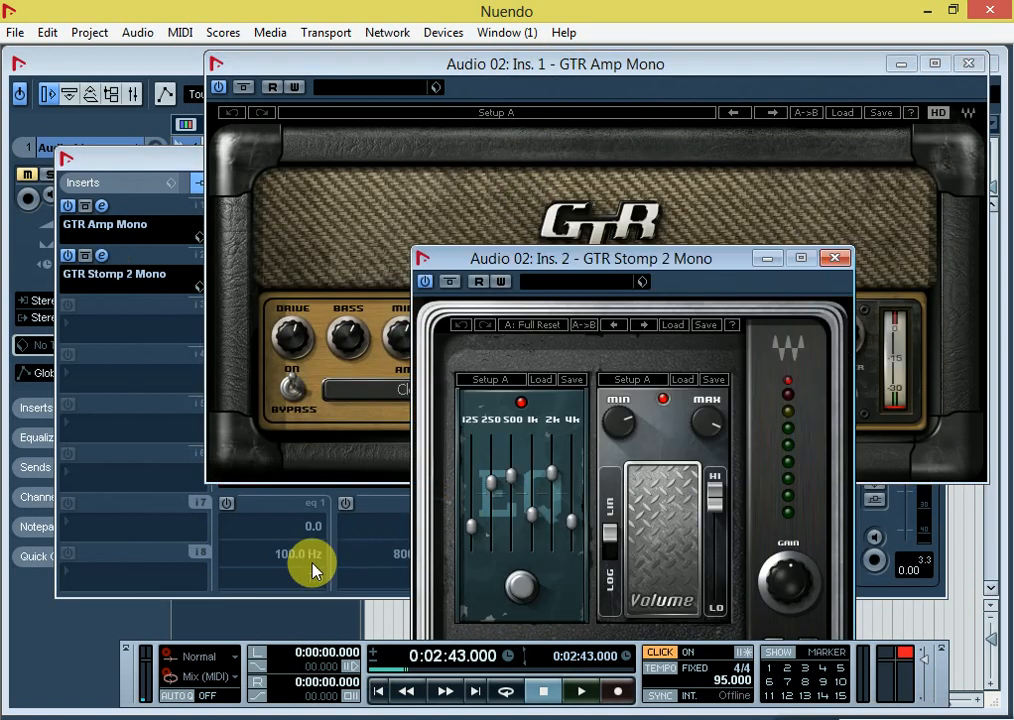
drag(731, 256, 396, 216)
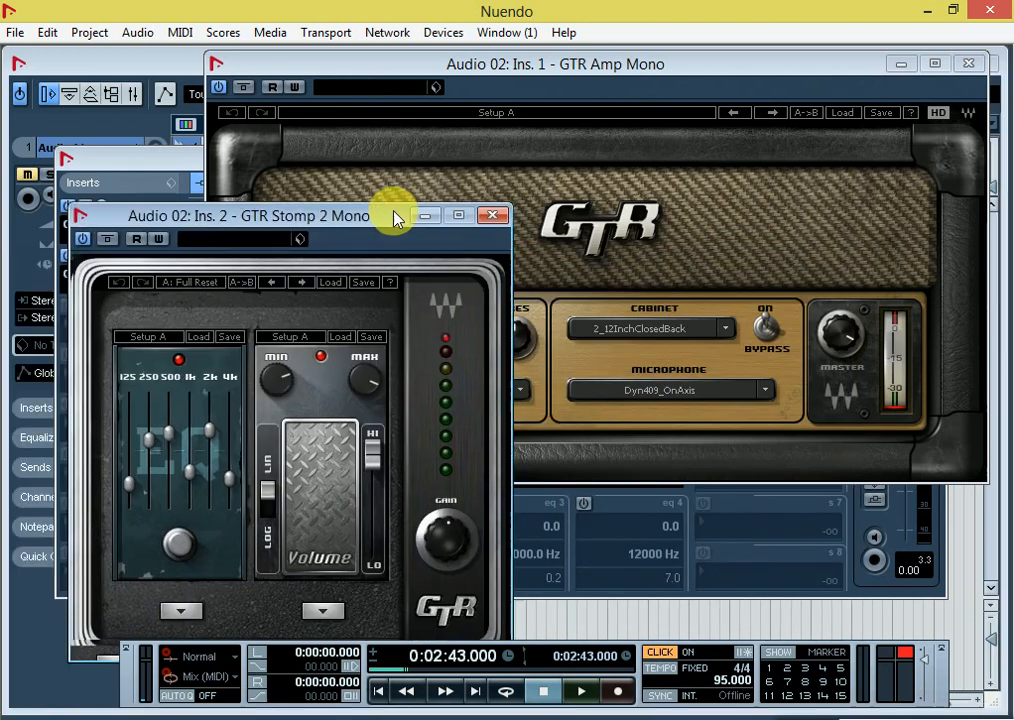
click(969, 64)
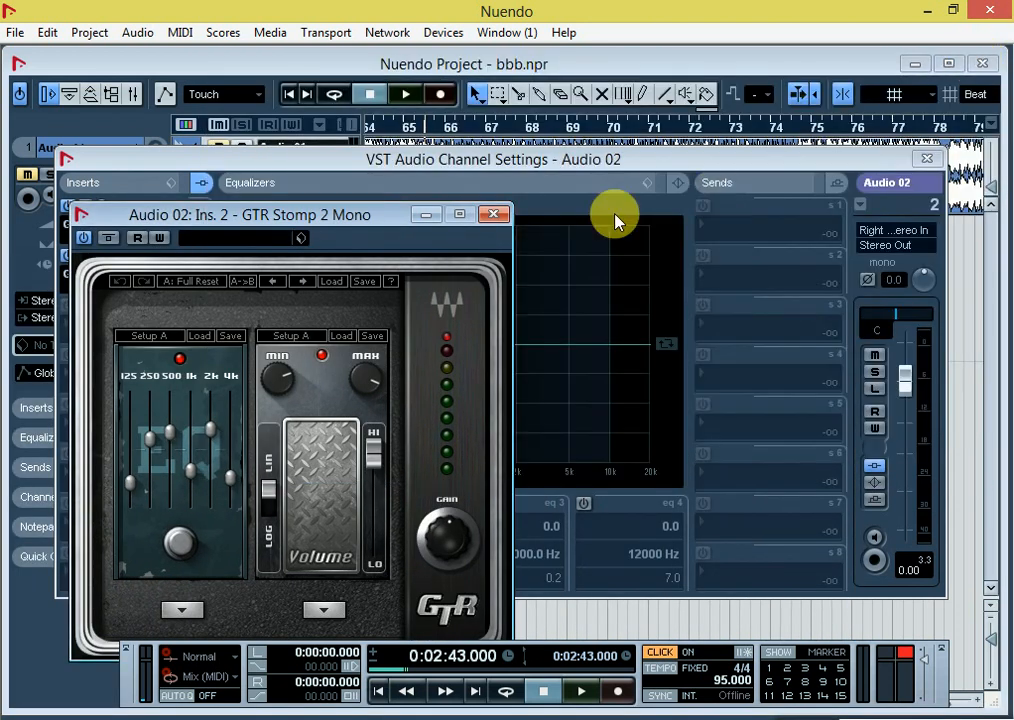
click(495, 214)
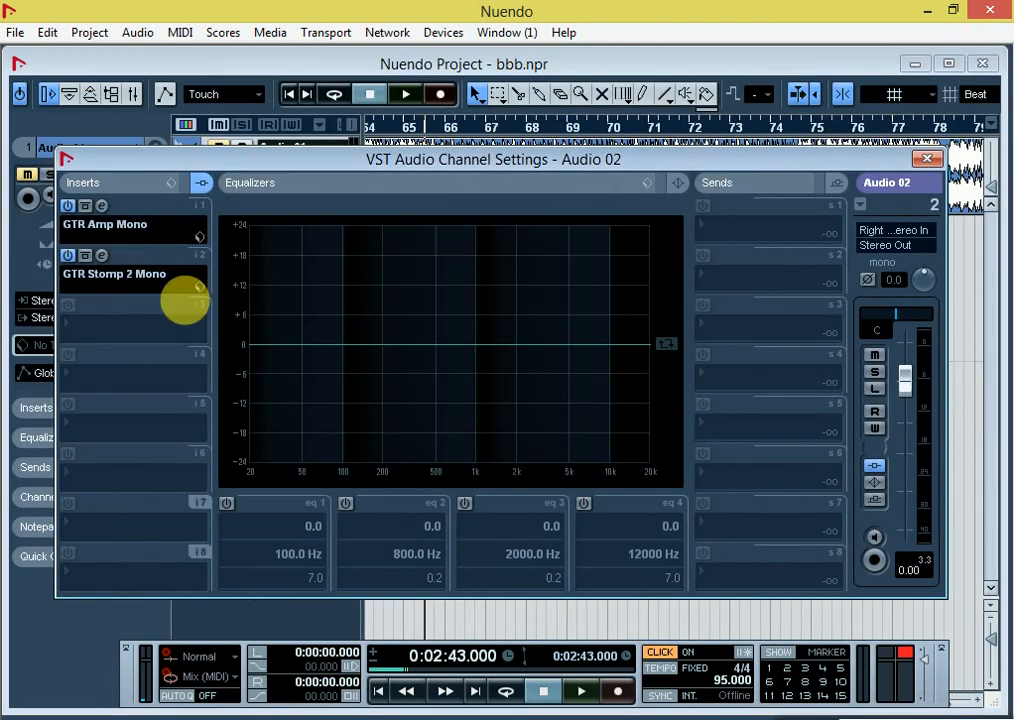
Step: Load Auto-Tune_Evo_VST into the third insert slot of the Audio 02 channel
click(100, 322)
mouse_move(172, 87)
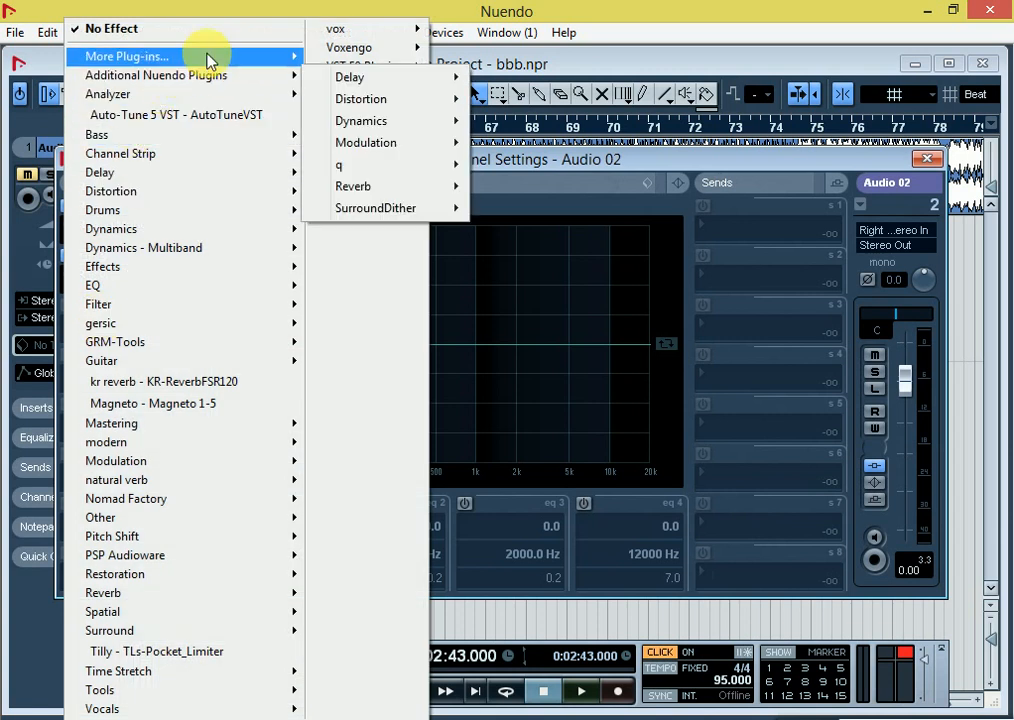
mouse_move(208, 60)
click(377, 58)
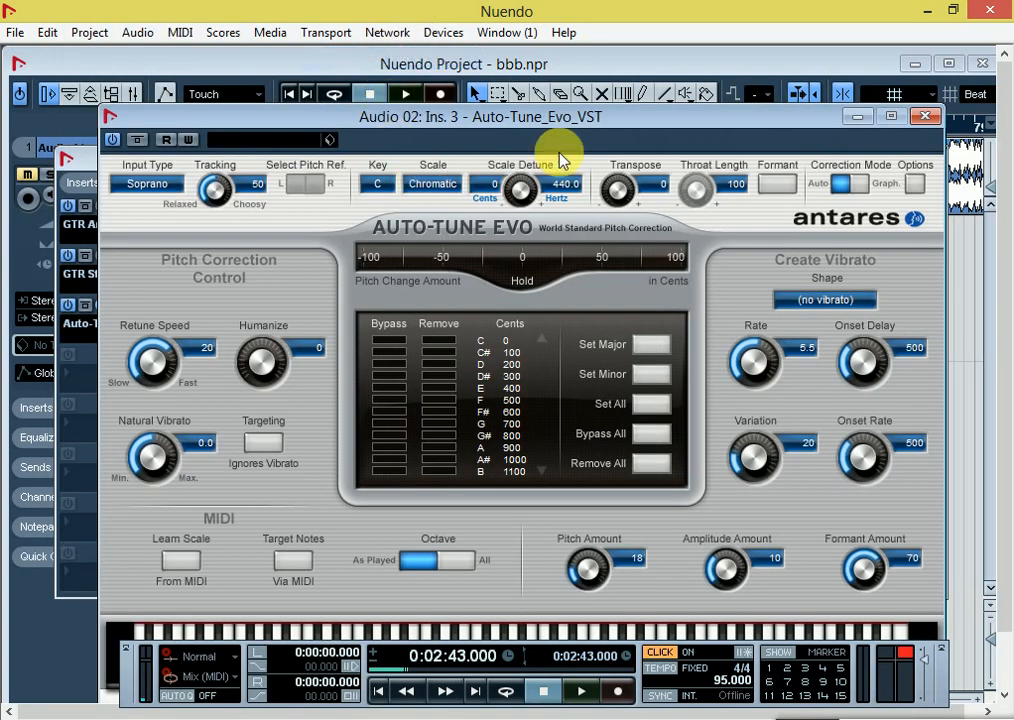
Step: Set Auto-Tune's Retune Speed, Pitch Amount and Amplitude Amount to 0 and its Formant Amount to 100
drag(600, 115, 602, 50)
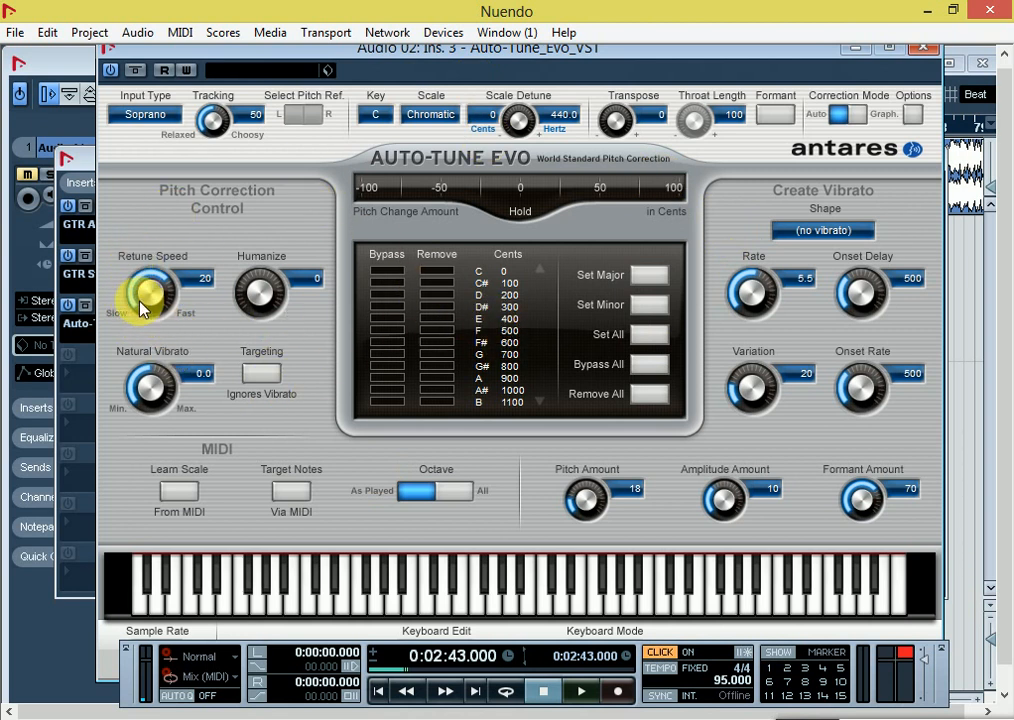
drag(140, 302, 150, 132)
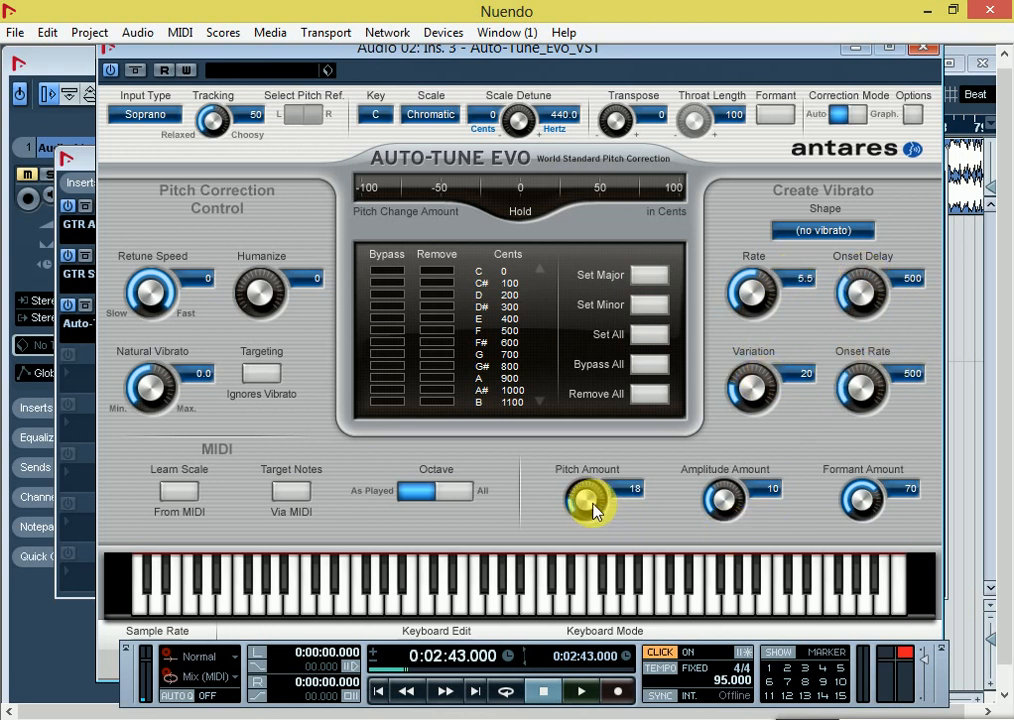
drag(594, 505, 584, 555)
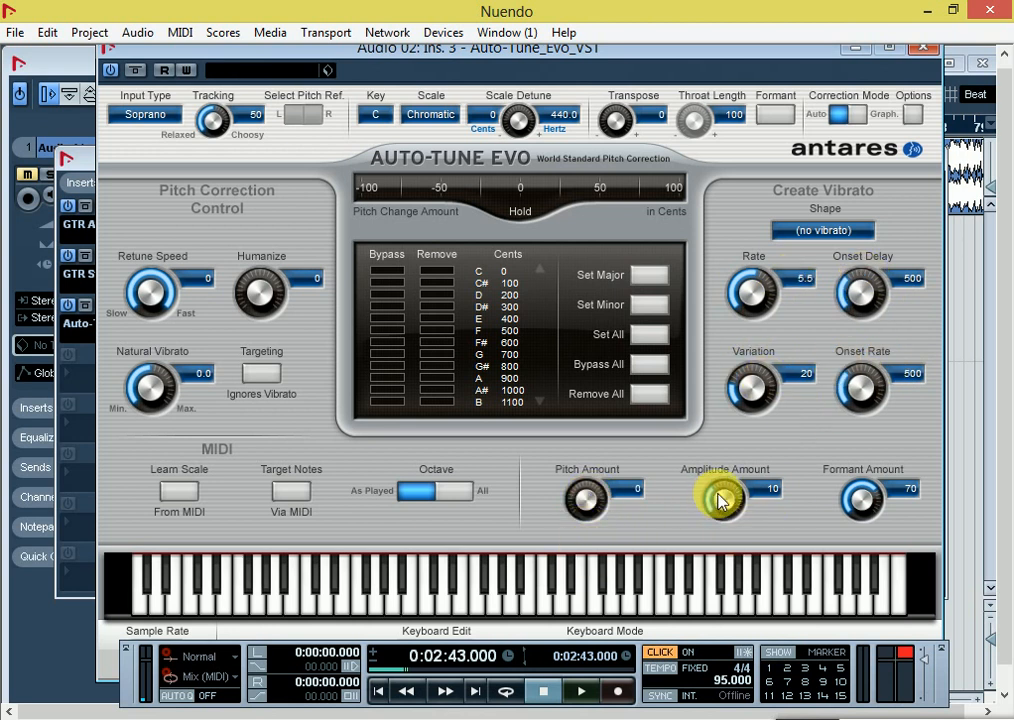
drag(722, 500, 715, 557)
drag(862, 502, 865, 333)
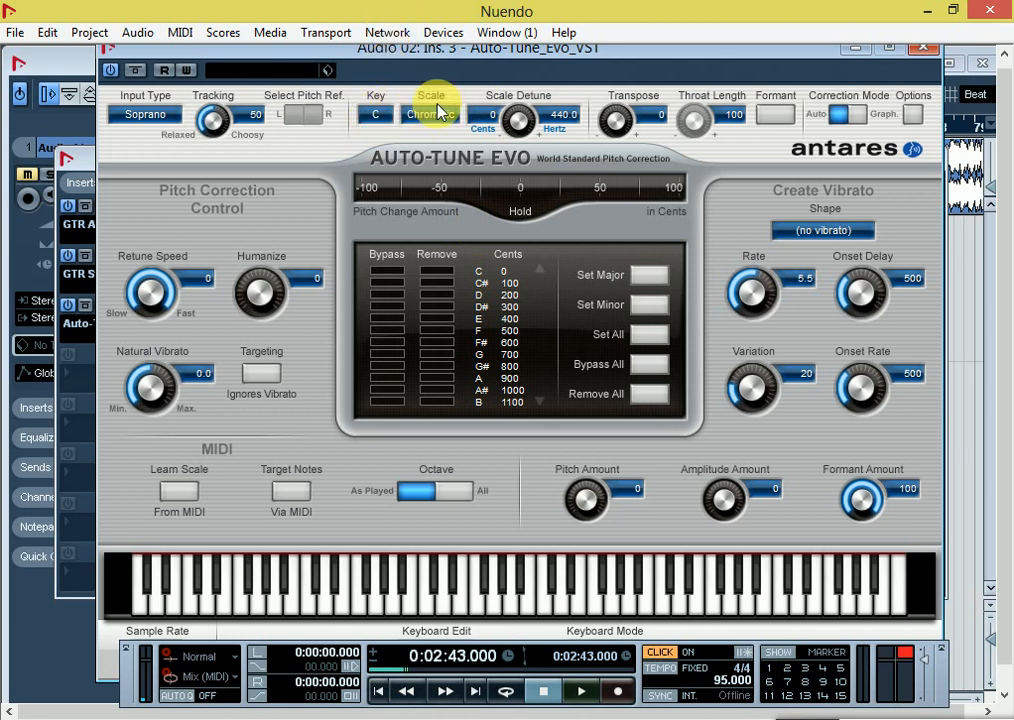
Step: Set the Auto-Tune key to F and the scale to Minor
click(375, 113)
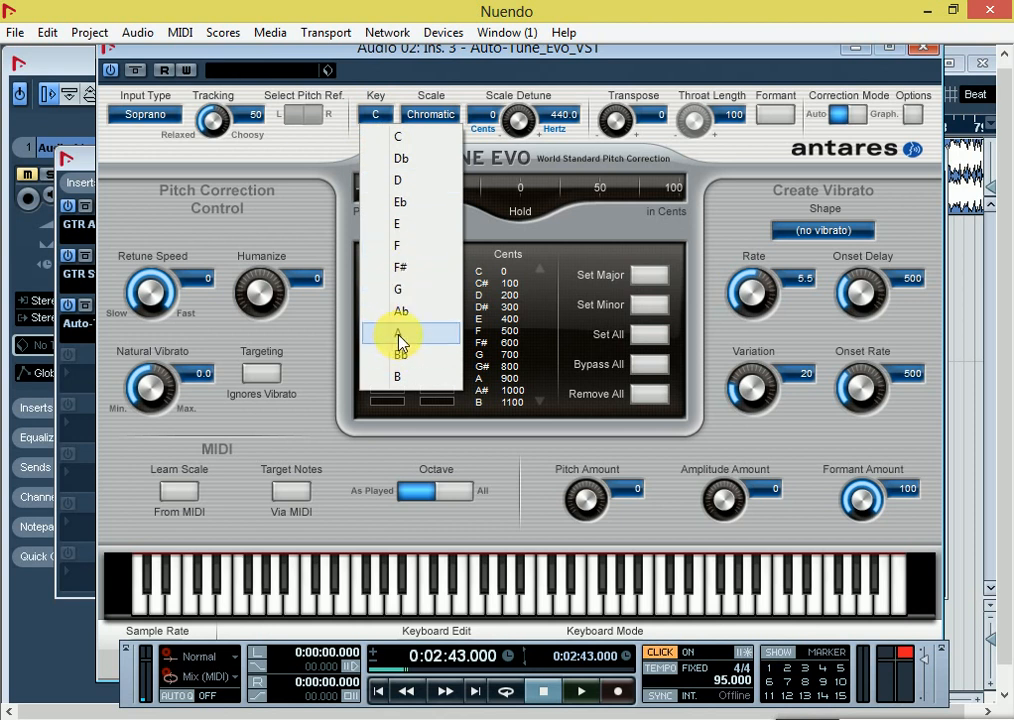
click(397, 245)
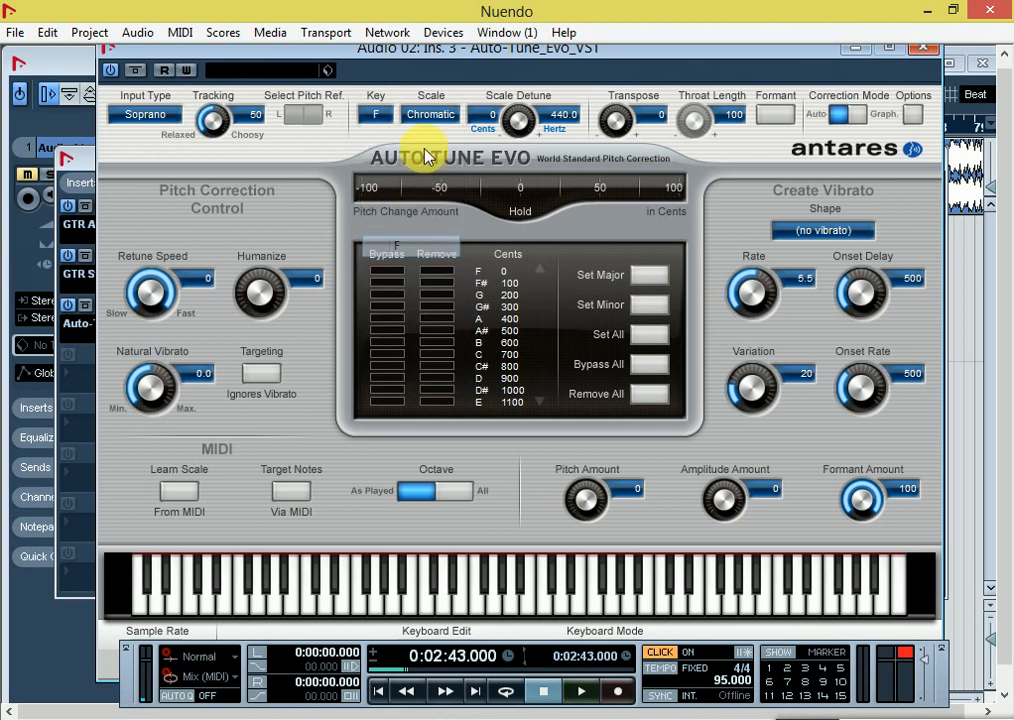
click(446, 113)
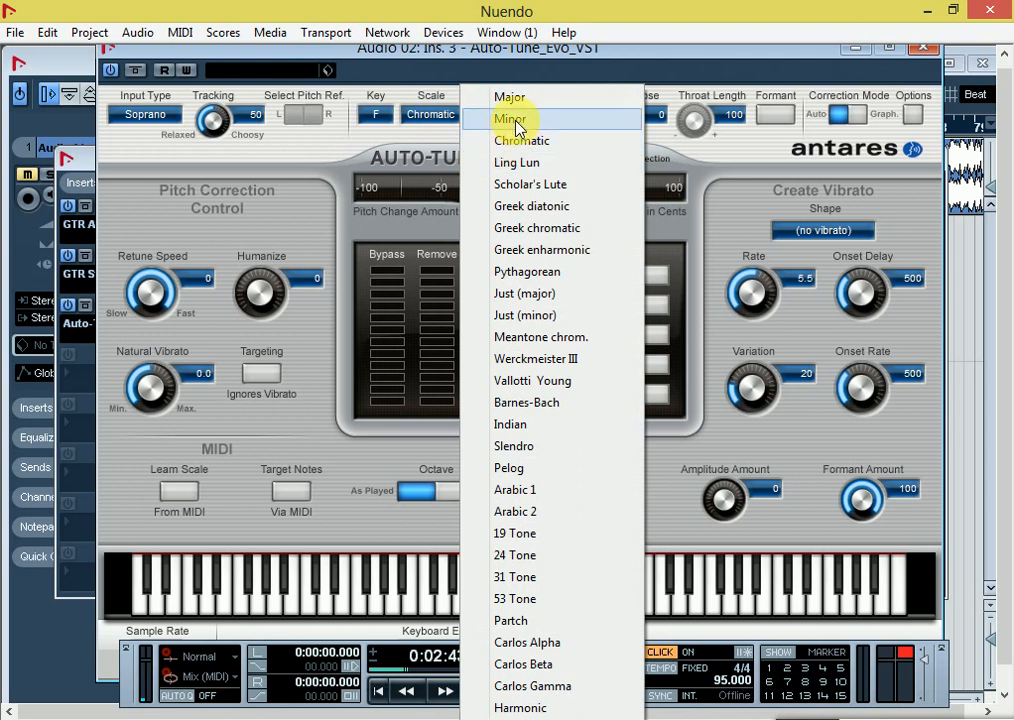
click(494, 120)
Step: Close the Auto-Tune and channel settings windows, and audition the processed Audio 02 vocal from 0:02:43
click(924, 48)
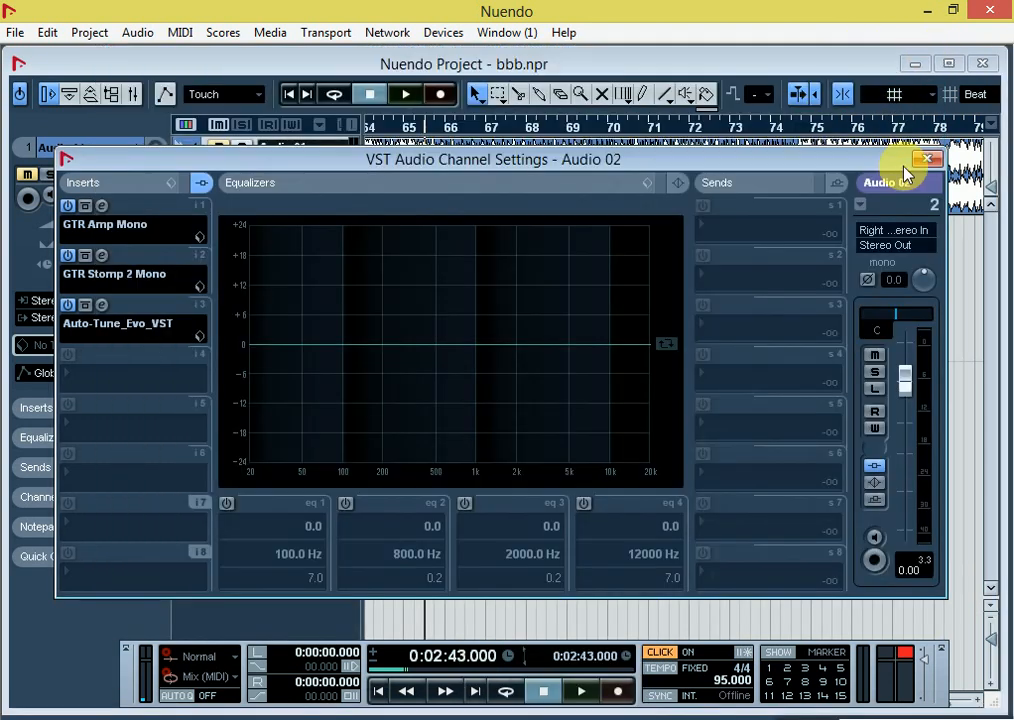
click(922, 158)
key(space)
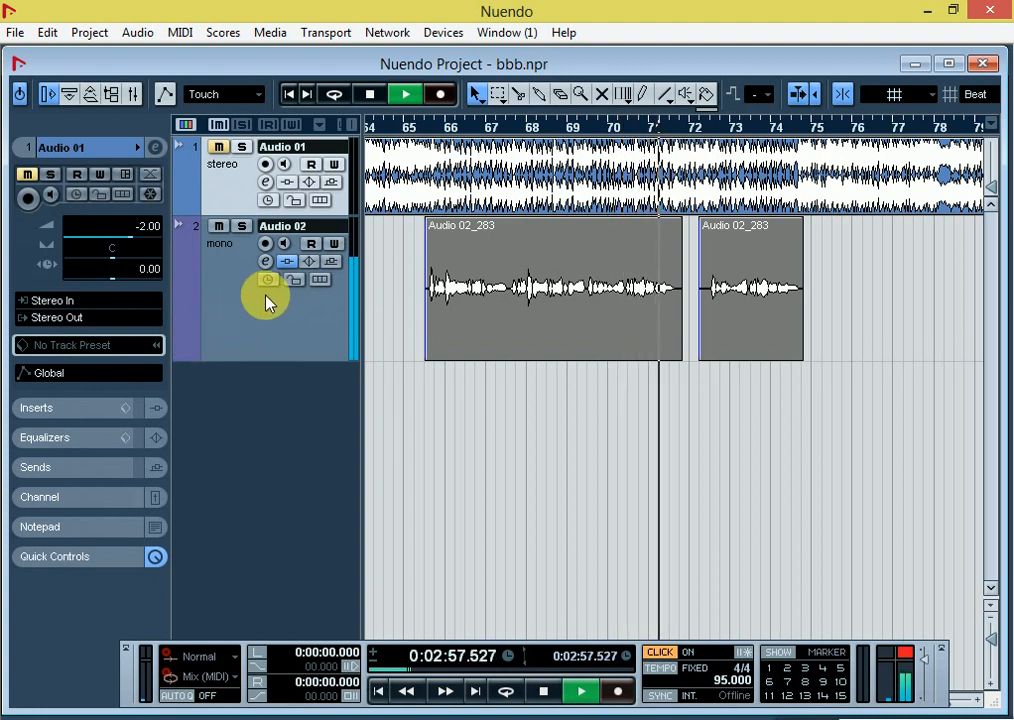
key(space)
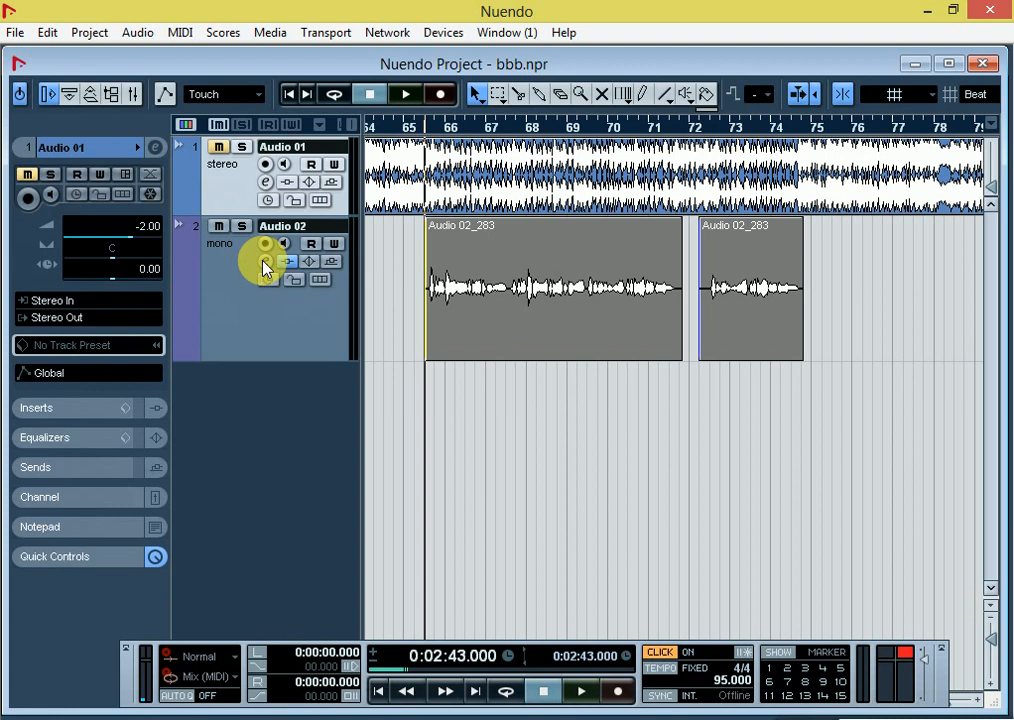
Step: Reopen Auto-Tune on Audio 02, set Transpose to 6 and audition the vocal
click(264, 261)
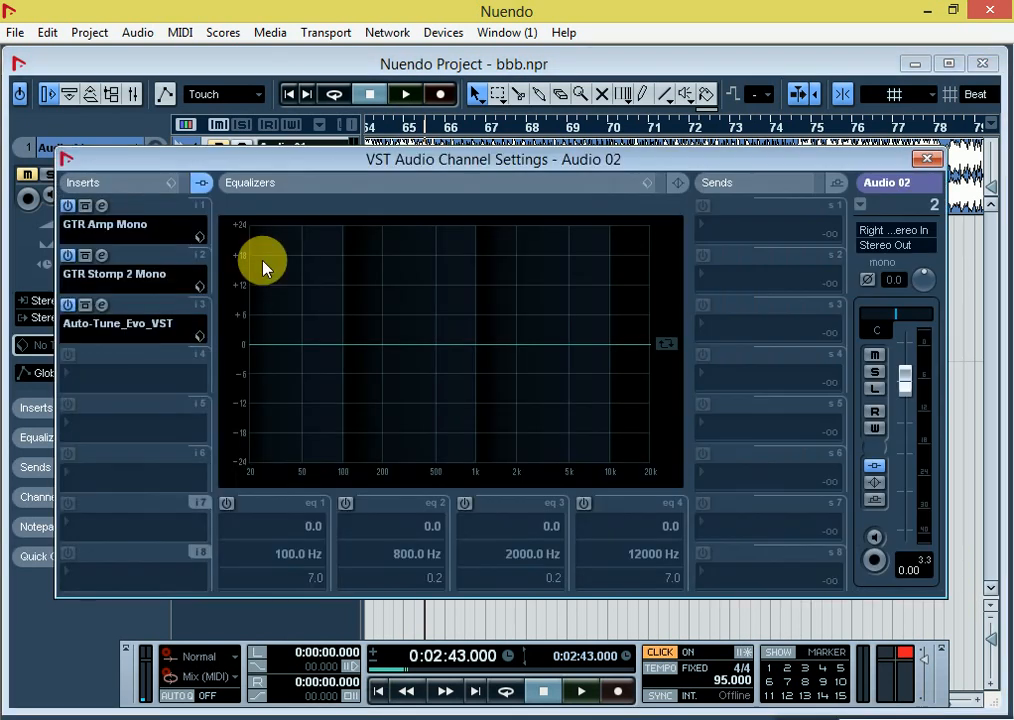
click(105, 305)
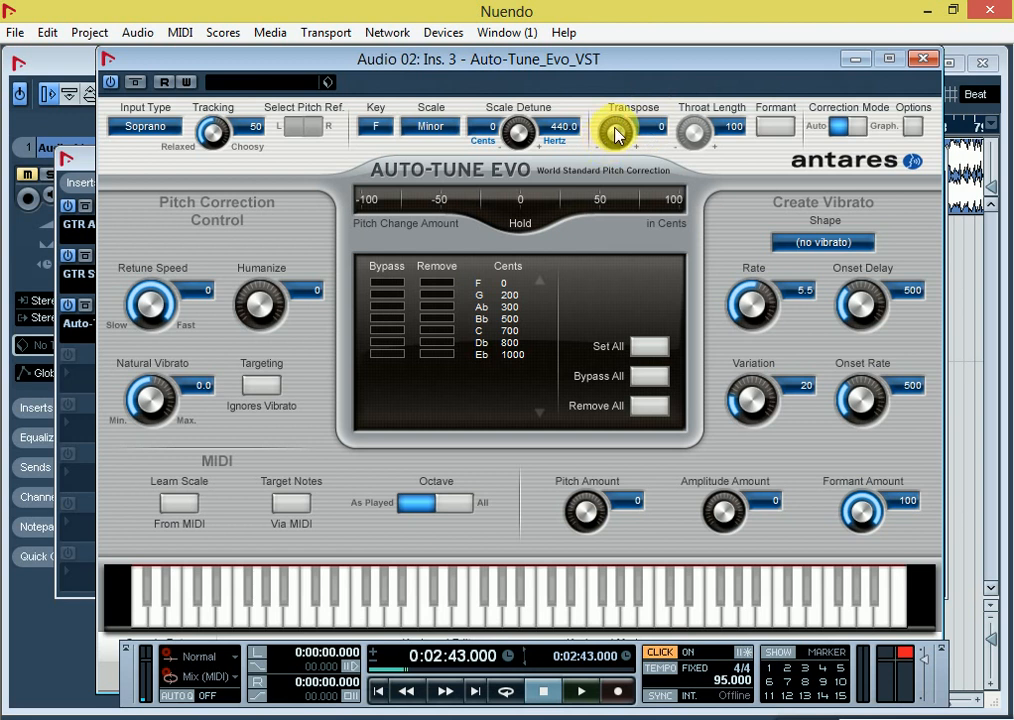
drag(616, 133, 620, 126)
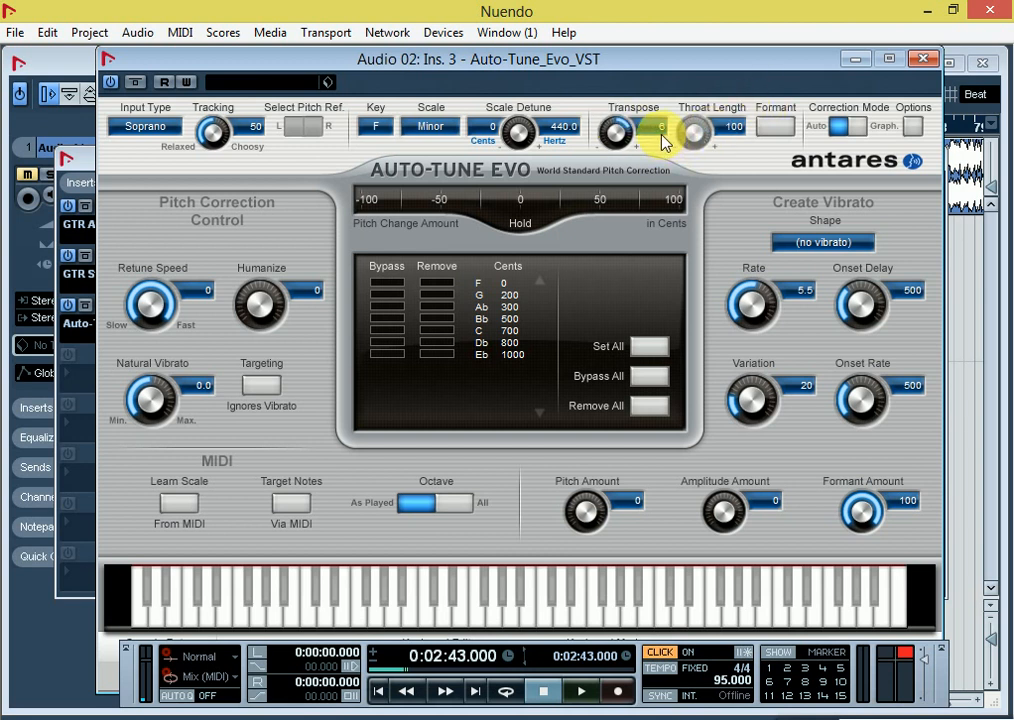
key(space)
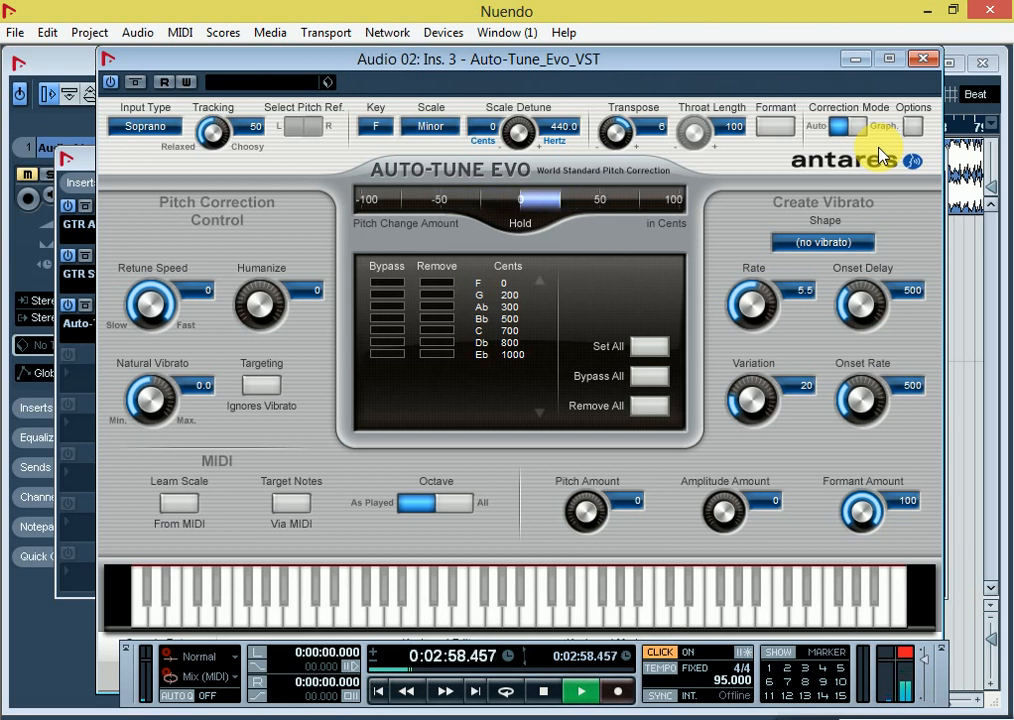
key(space)
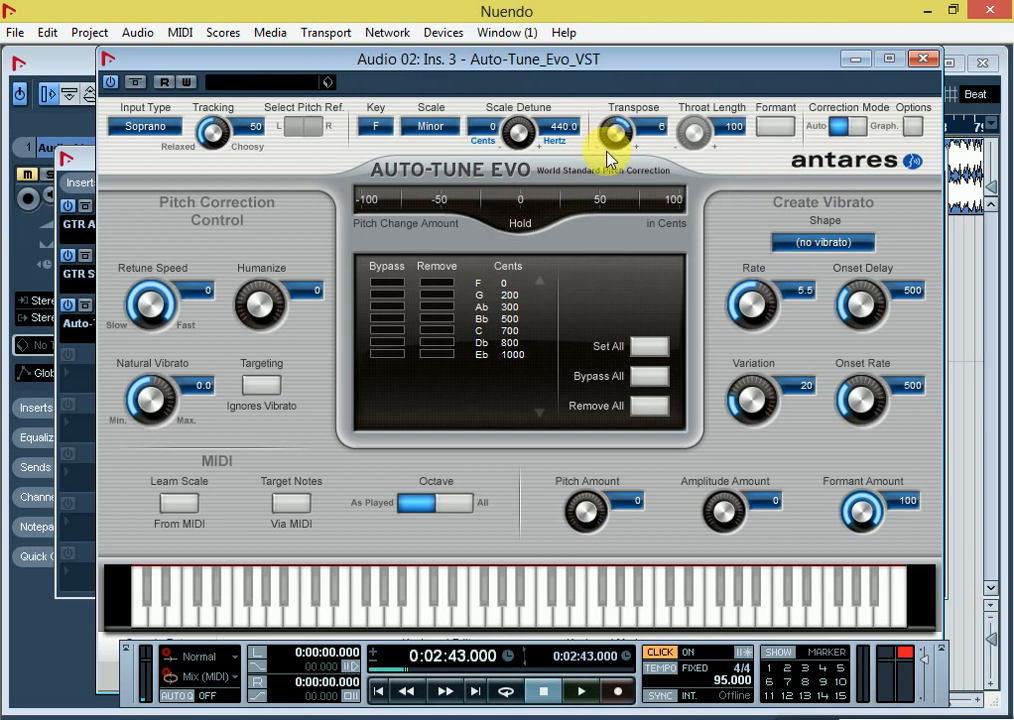
Step: Try a Transpose value of 9 in Auto-Tune and audition the vocal
drag(616, 131, 611, 129)
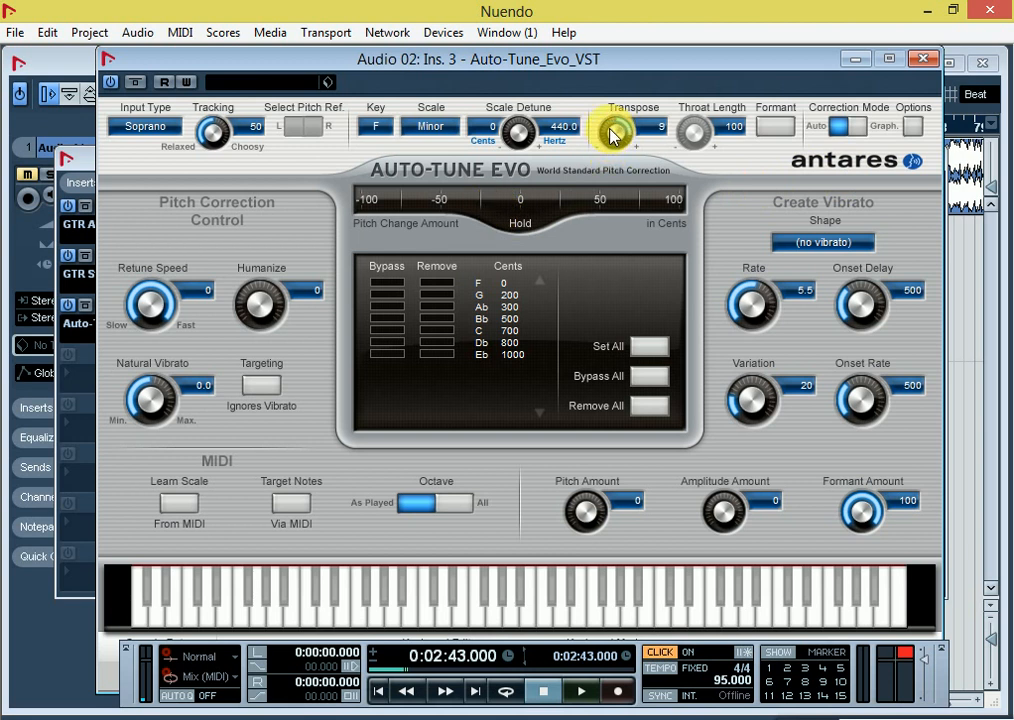
key(space)
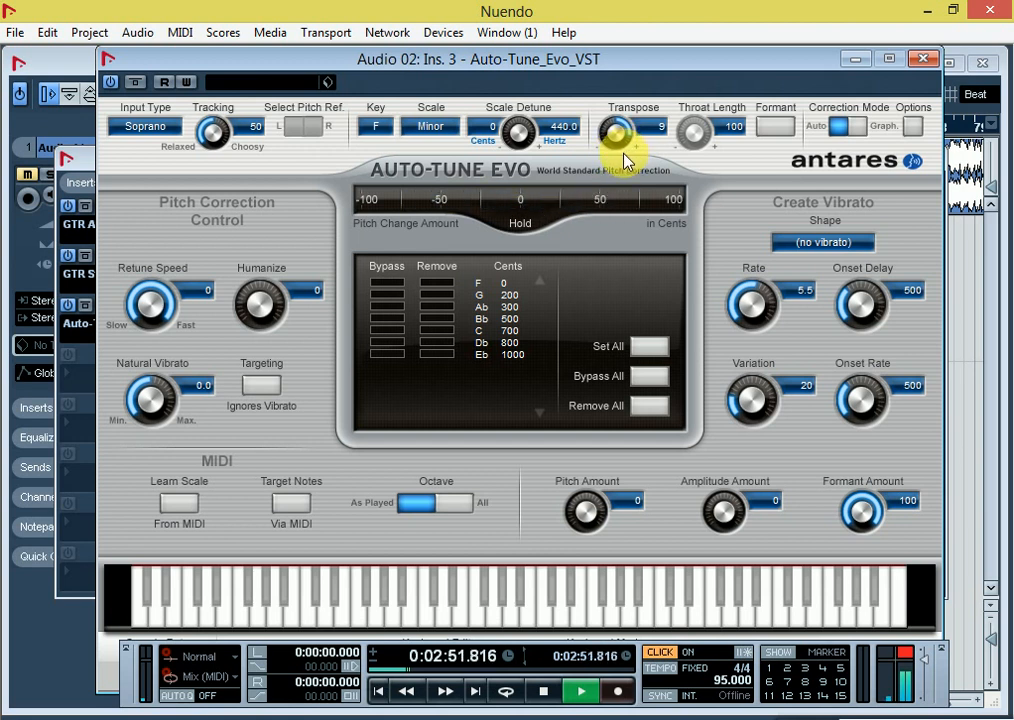
key(space)
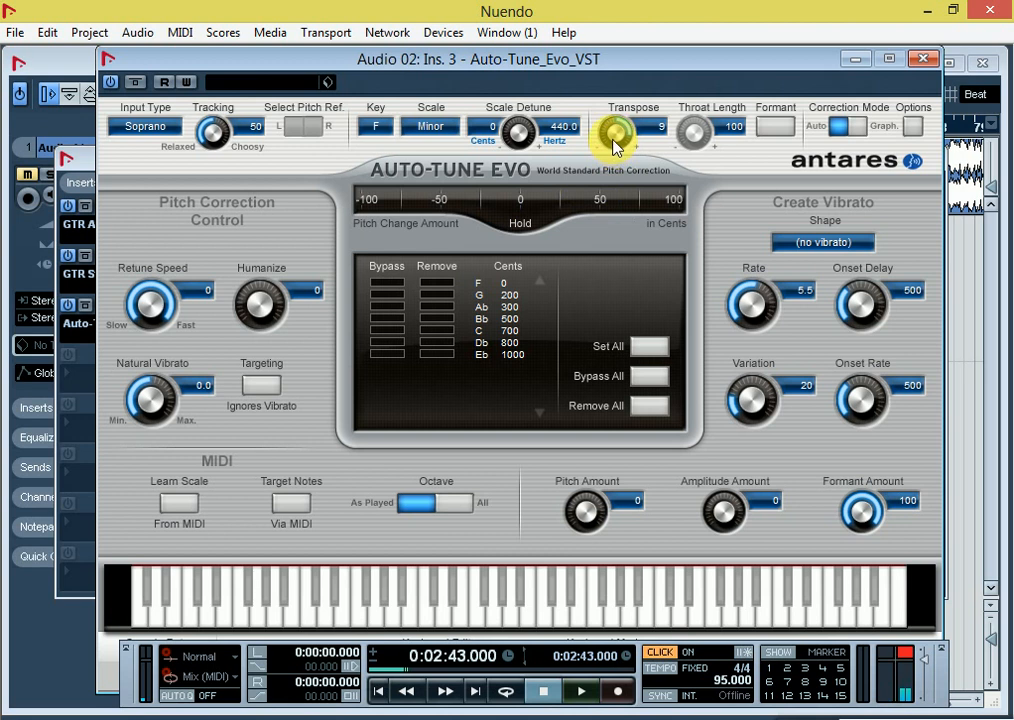
Step: Try a Transpose value of 10 in Auto-Tune and audition the vocal
scroll(614, 146, up, 3)
scroll(614, 144, down, 5)
key(space)
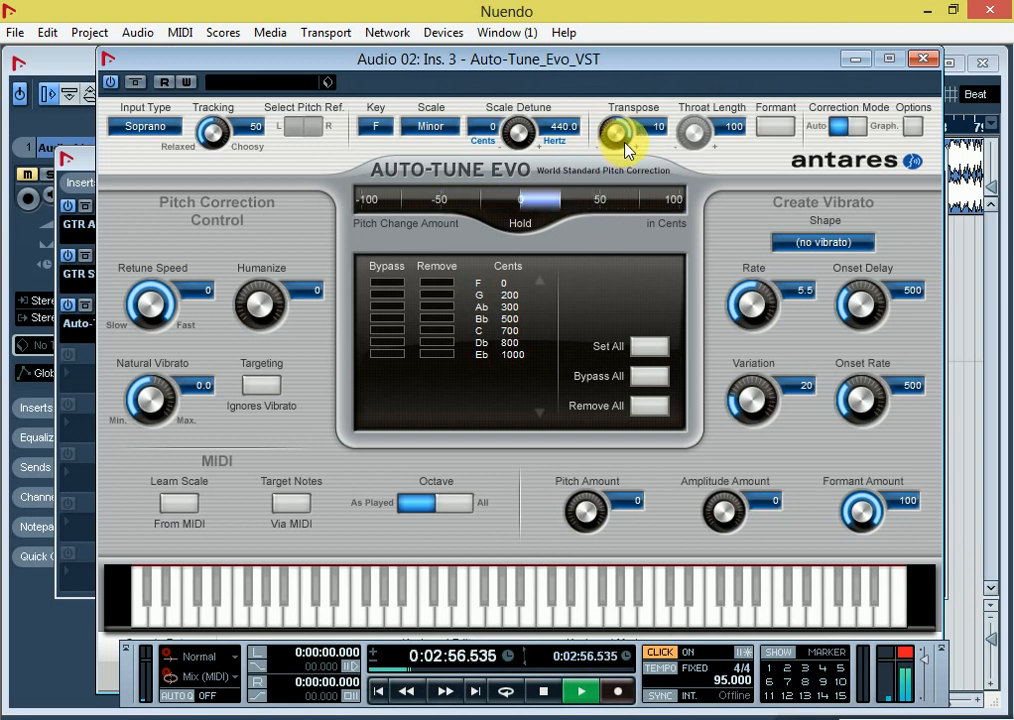
key(space)
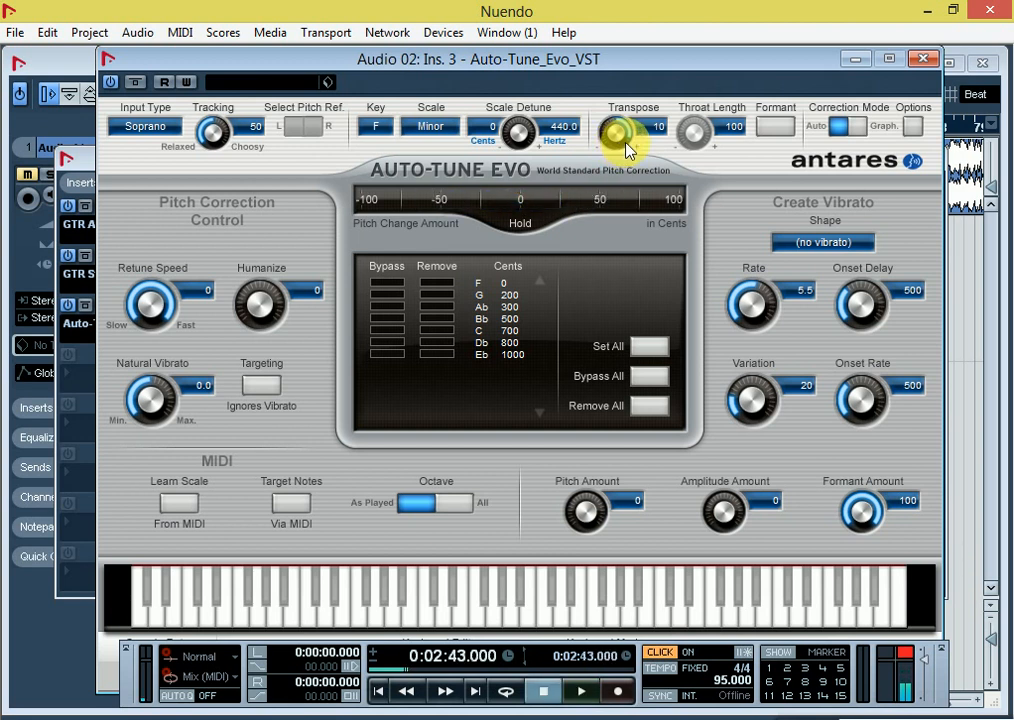
Step: Try a Transpose value of 12 in Auto-Tune and audition the vocal
drag(618, 146, 695, 258)
key(space)
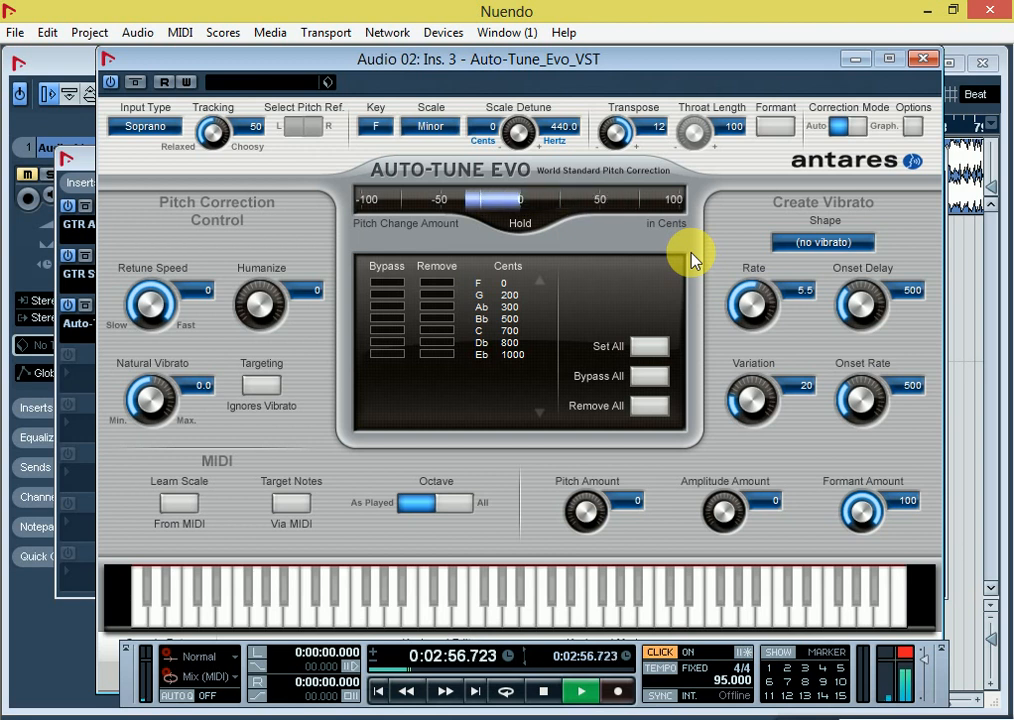
key(space)
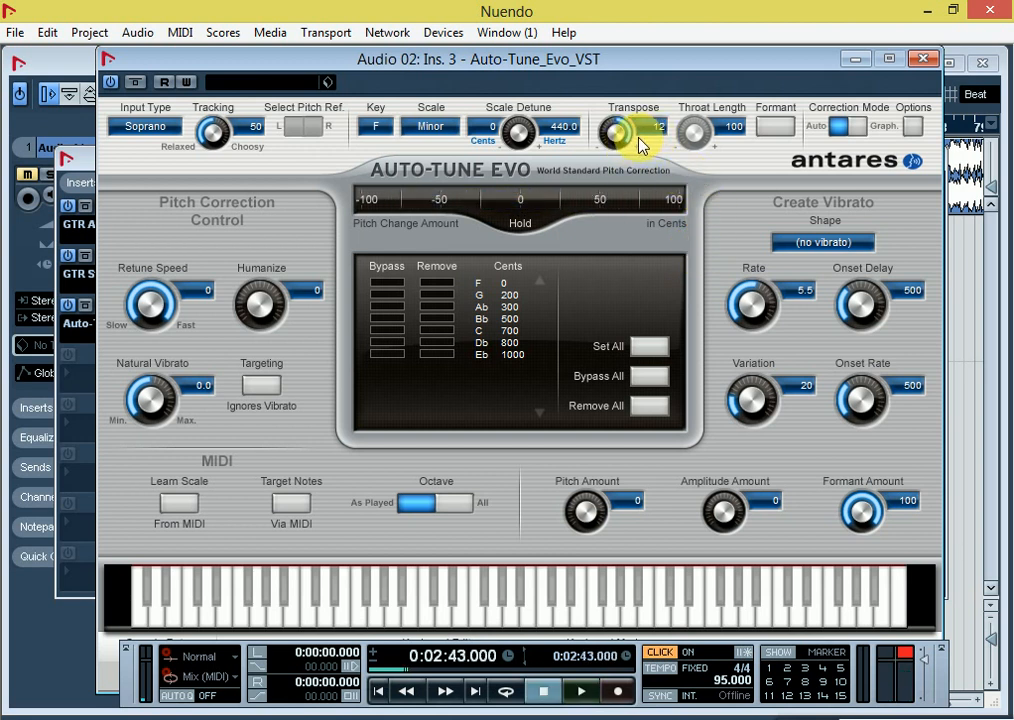
Step: Set Auto-Tune's Transpose back to 6 and close the plug-in and Audio 02 channel settings windows
drag(639, 146, 625, 154)
click(921, 58)
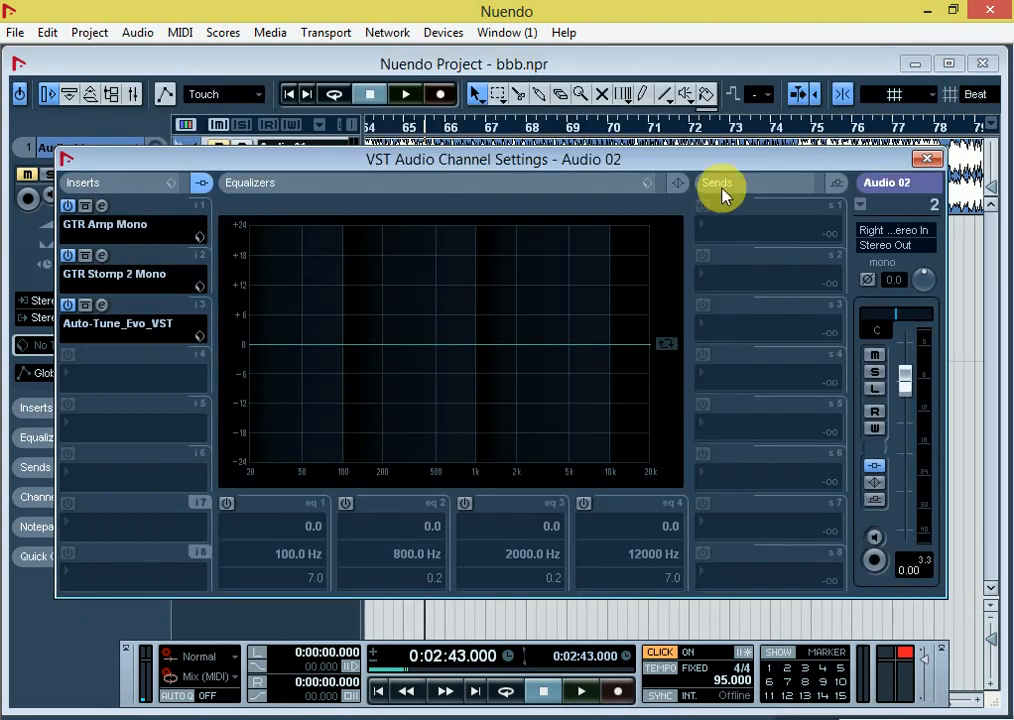
click(925, 159)
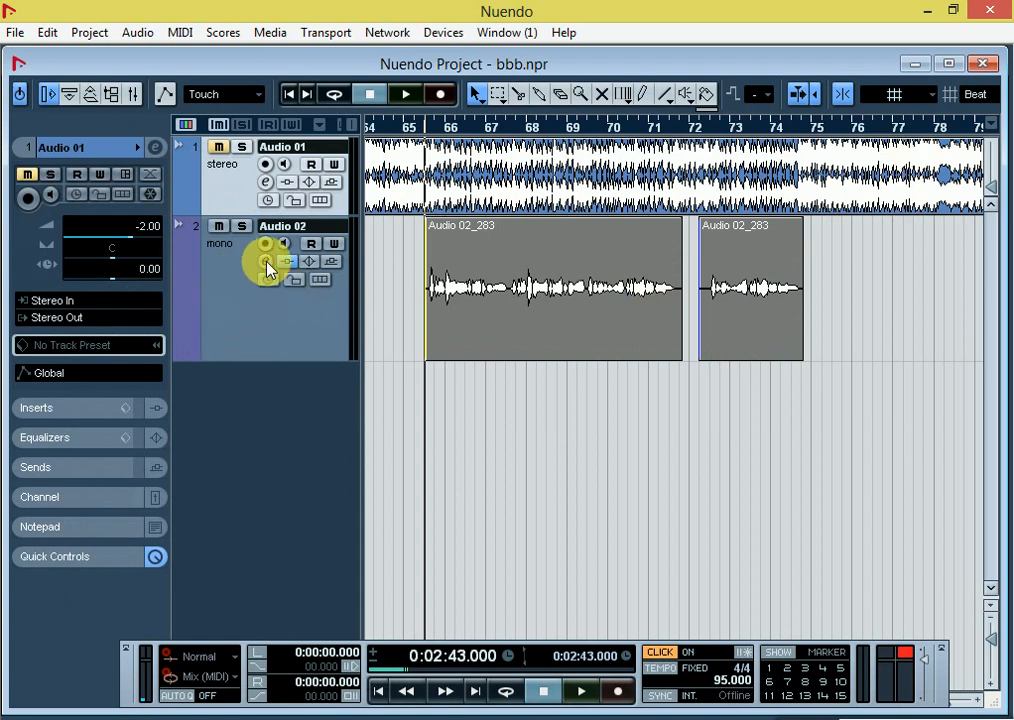
click(265, 261)
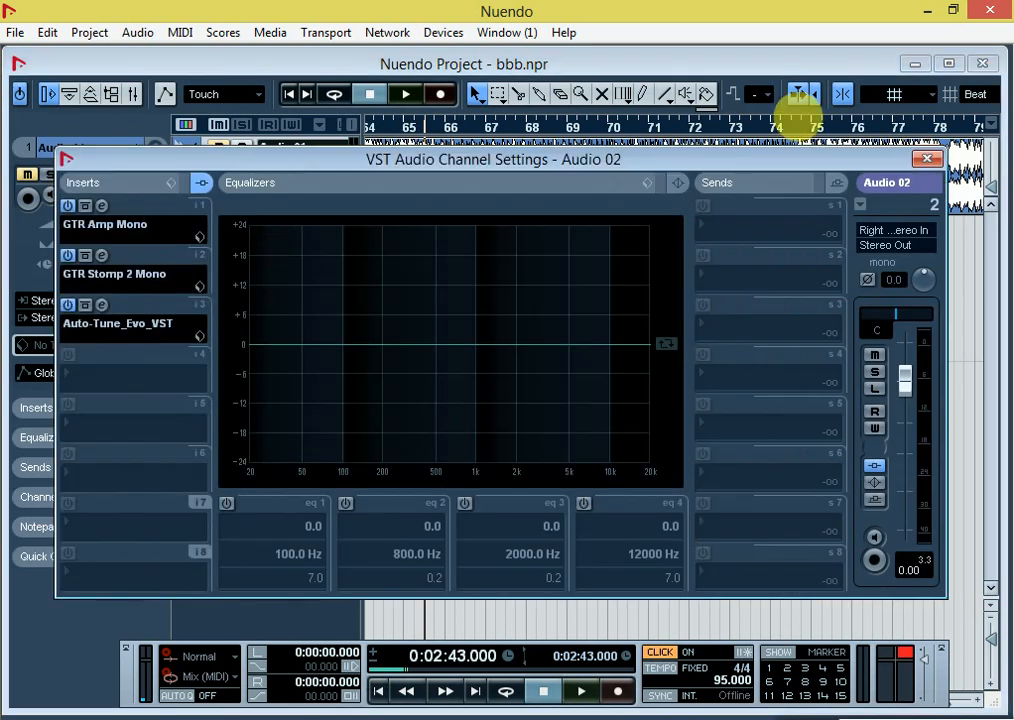
click(926, 159)
Step: Play the project with Audio 01 unmuted and open the Auto-Tune_Evo_VST insert on Audio 02 during playback
key(space)
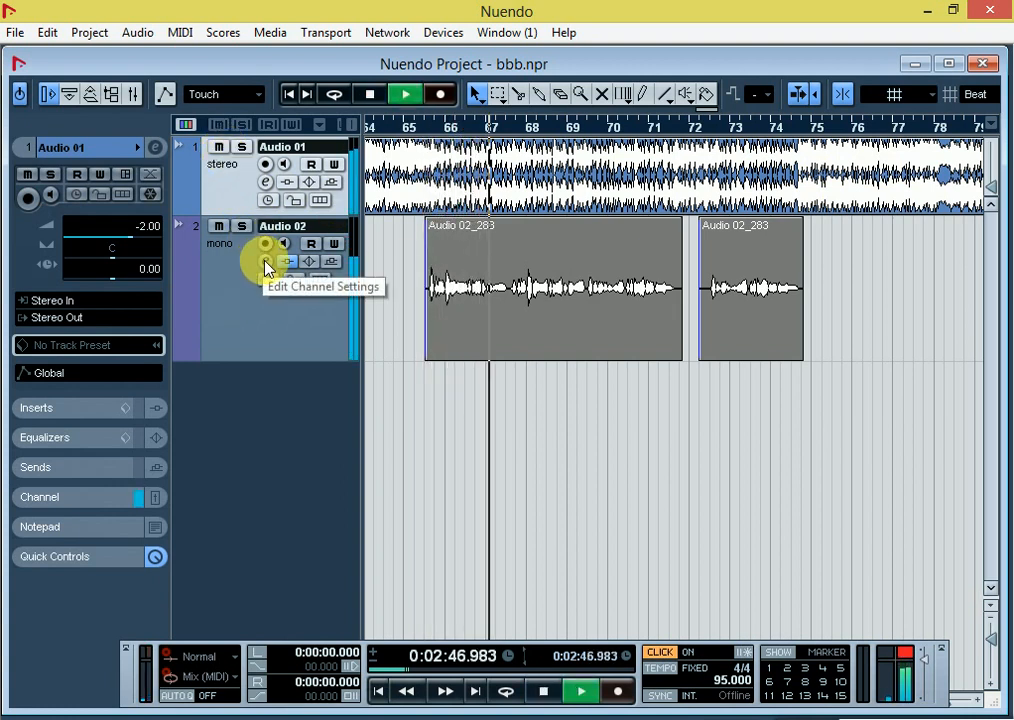
click(266, 265)
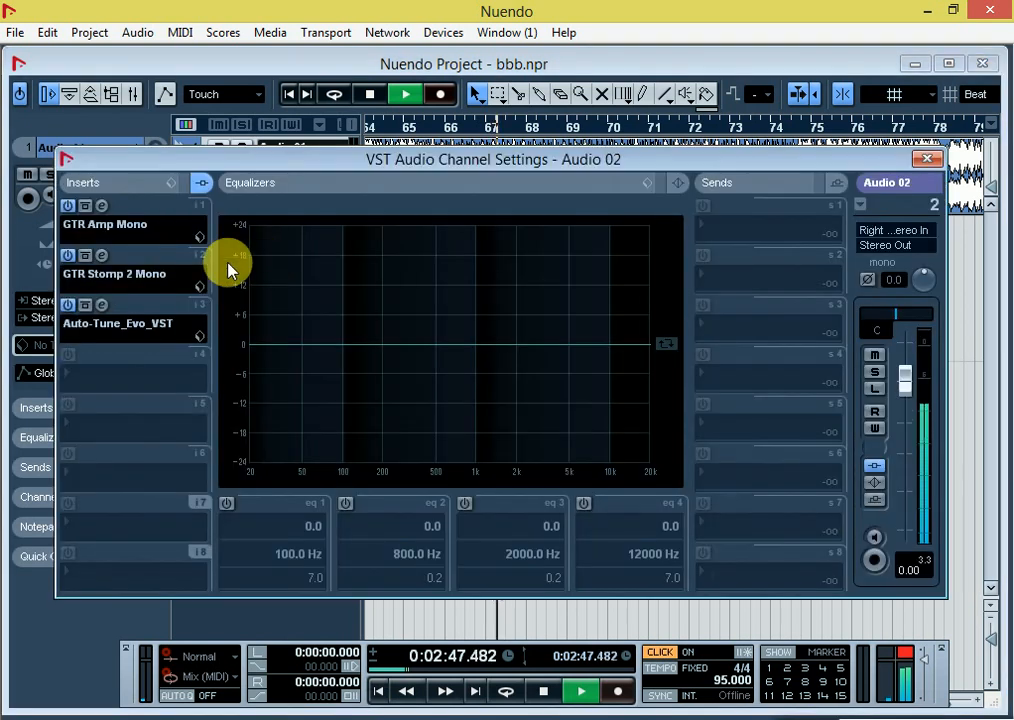
click(101, 305)
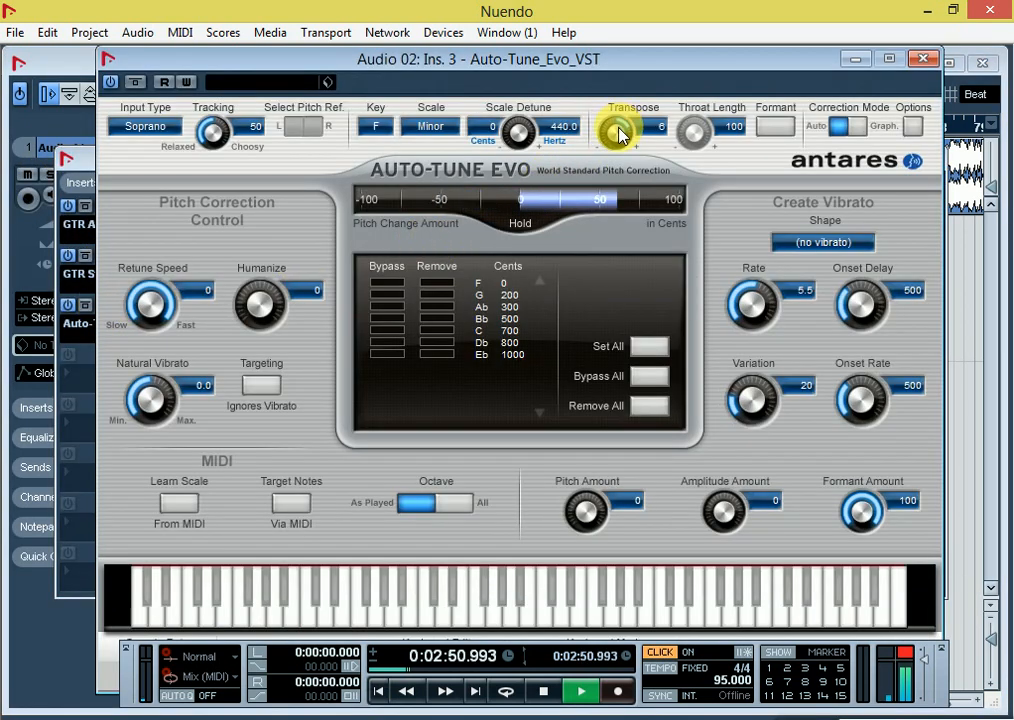
Step: Audition the vocal with Auto-Tune's Transpose at 12 and 8, and return it to 6
scroll(618, 135, up, 6)
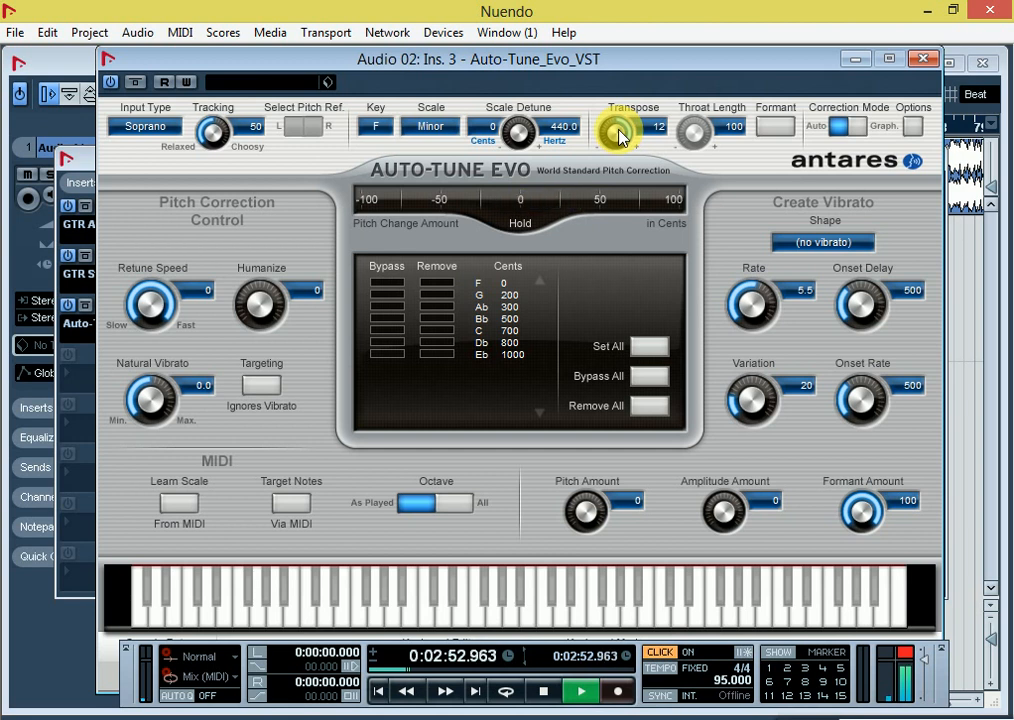
scroll(618, 136, down, 4)
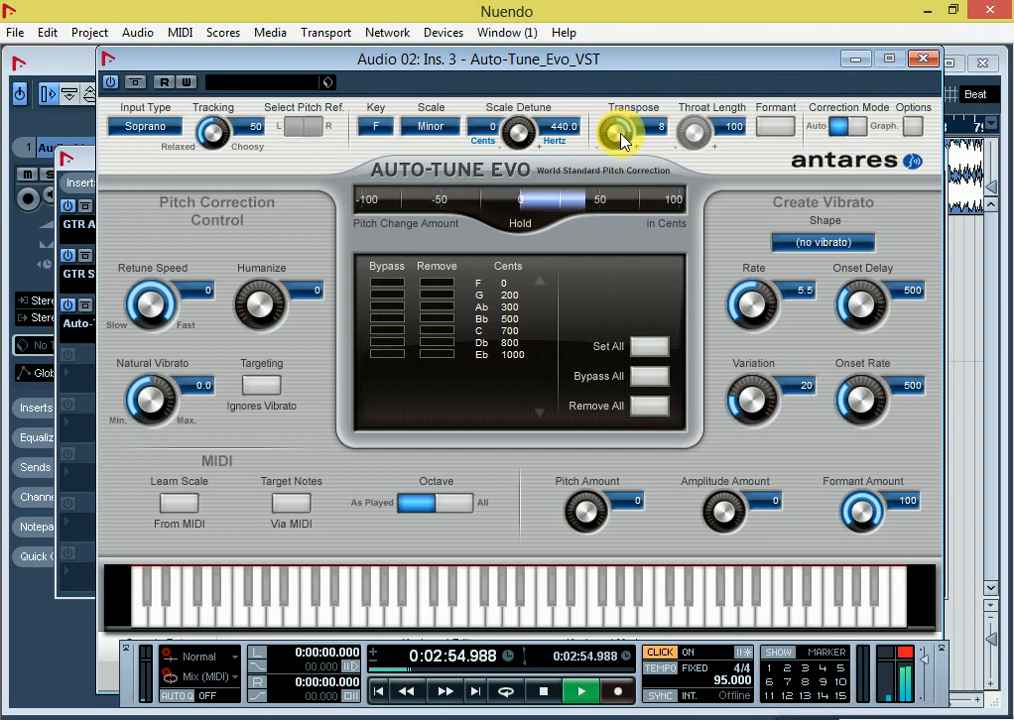
scroll(621, 140, down, 2)
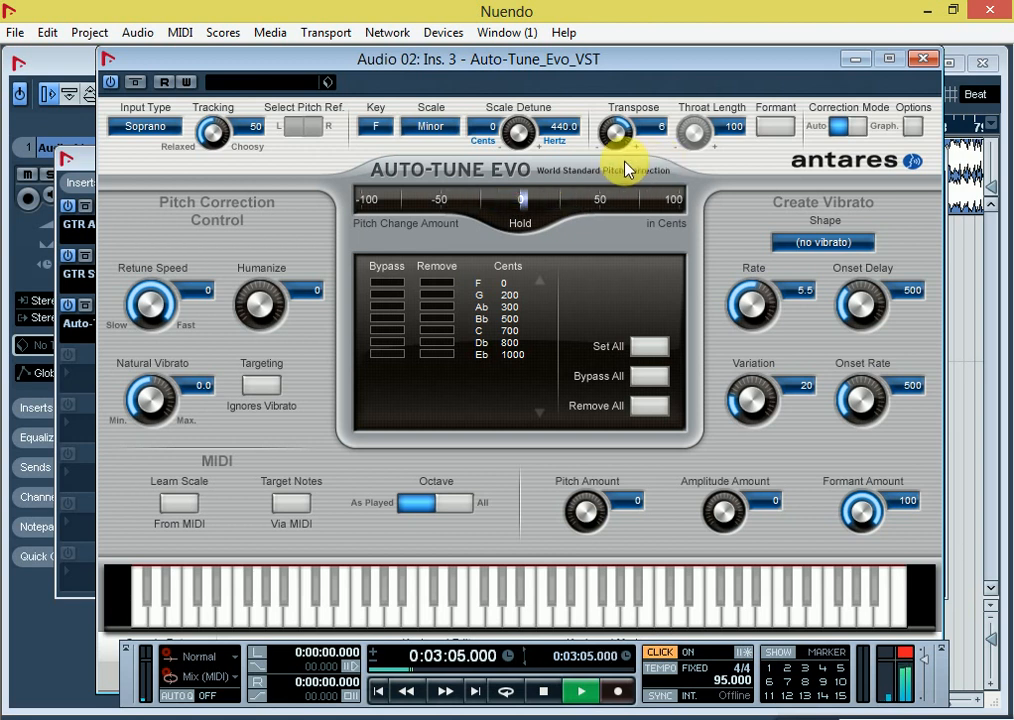
Step: Stop playback, recheck the Auto-Tune_Evo_VST insert's settings on Audio 02 and close its window
key(space)
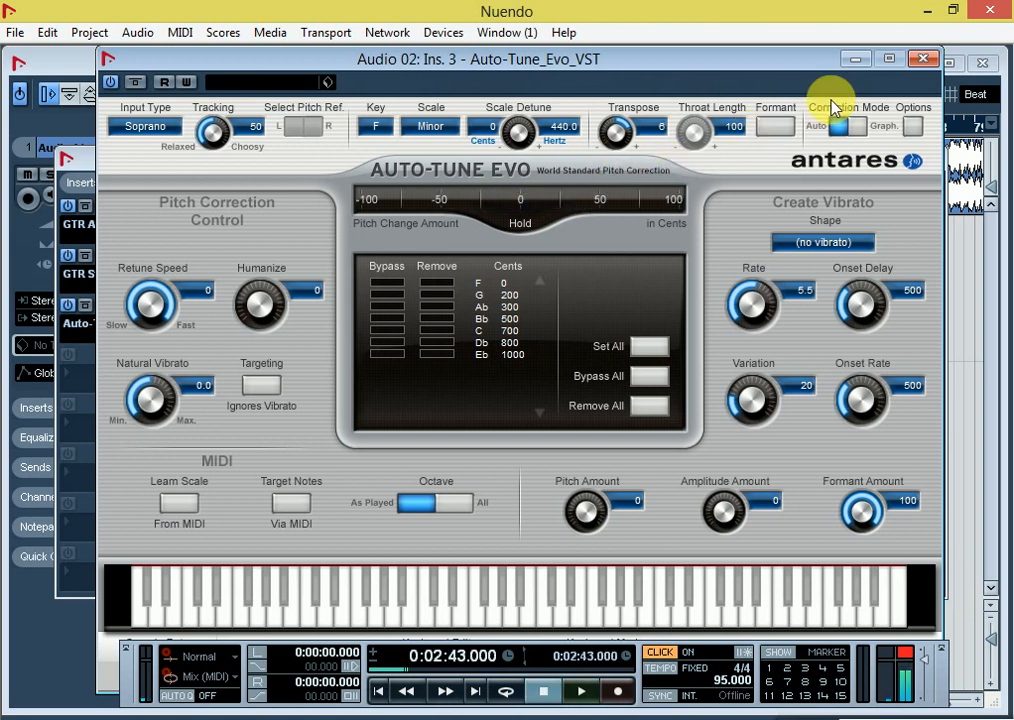
click(921, 60)
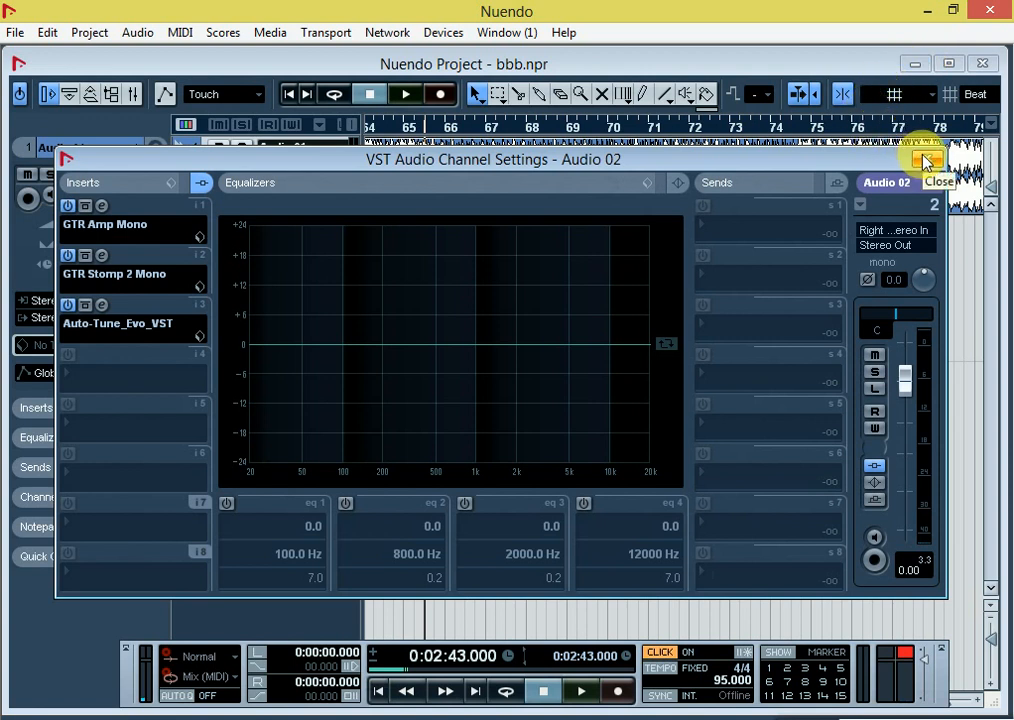
click(101, 306)
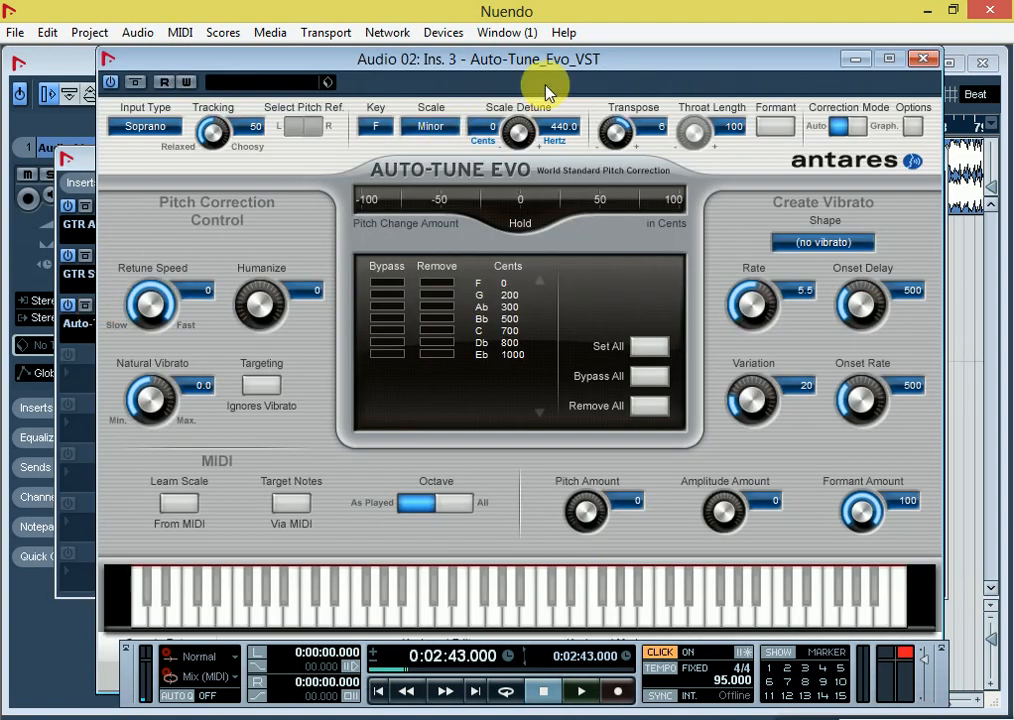
click(920, 60)
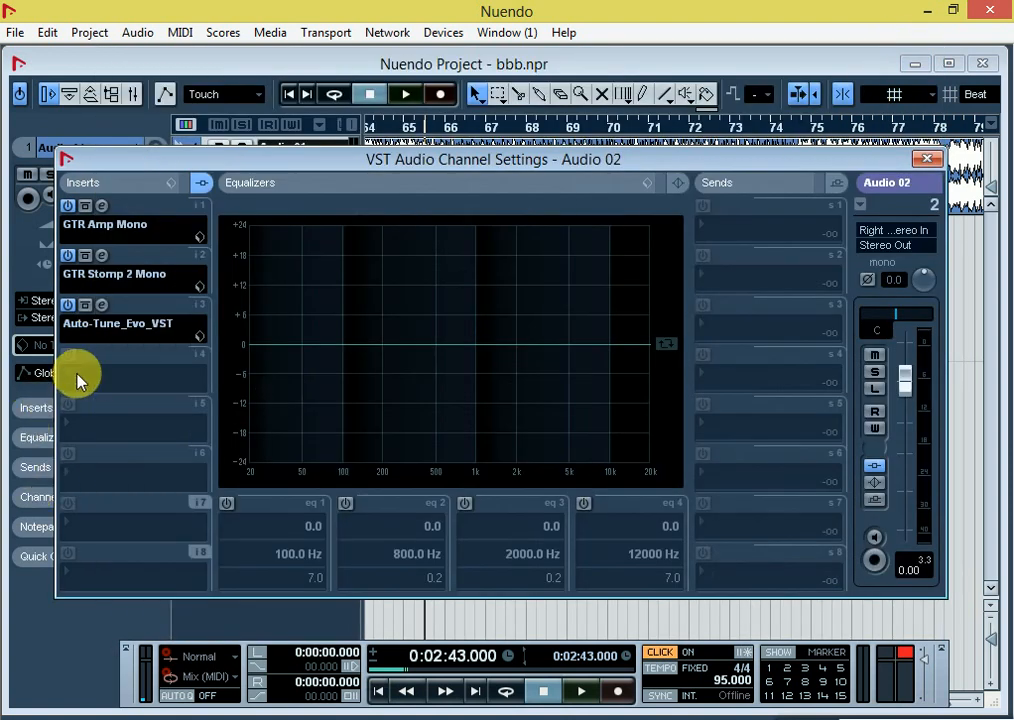
click(97, 373)
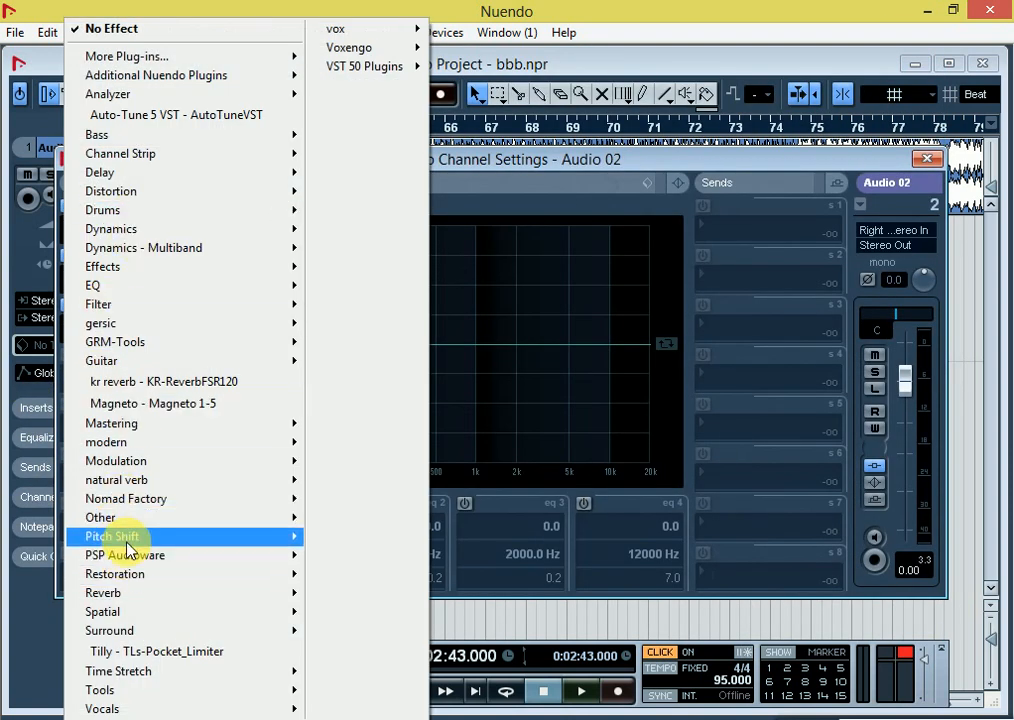
mouse_move(120, 540)
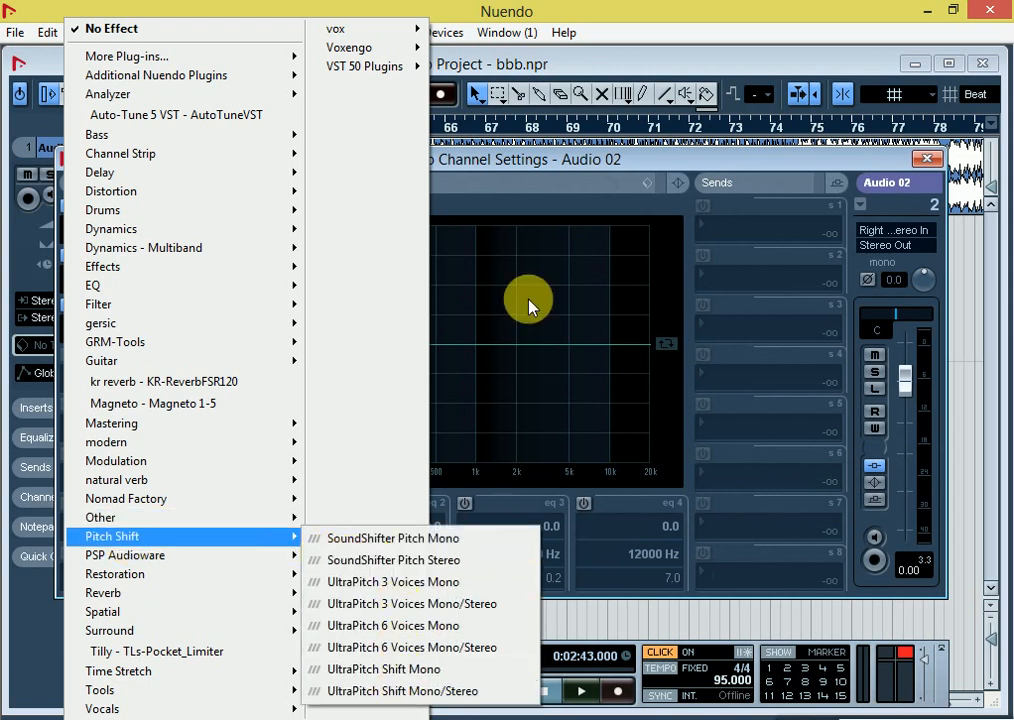
click(641, 163)
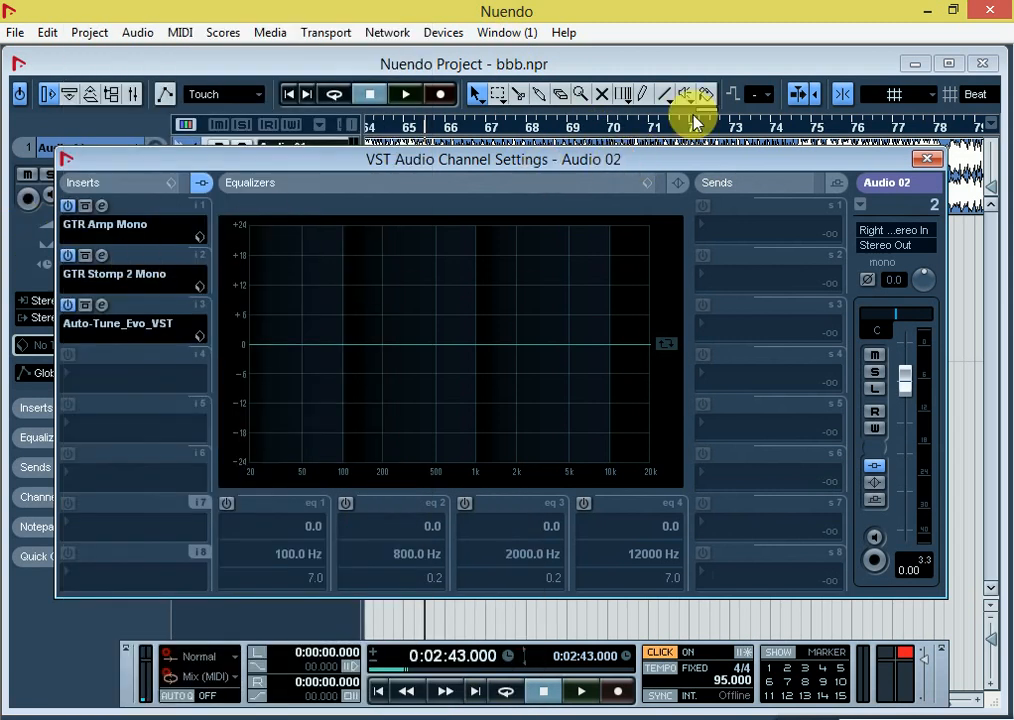
Step: Close the Audio 02 channel settings window and minimize Nuendo to show the desktop
click(925, 160)
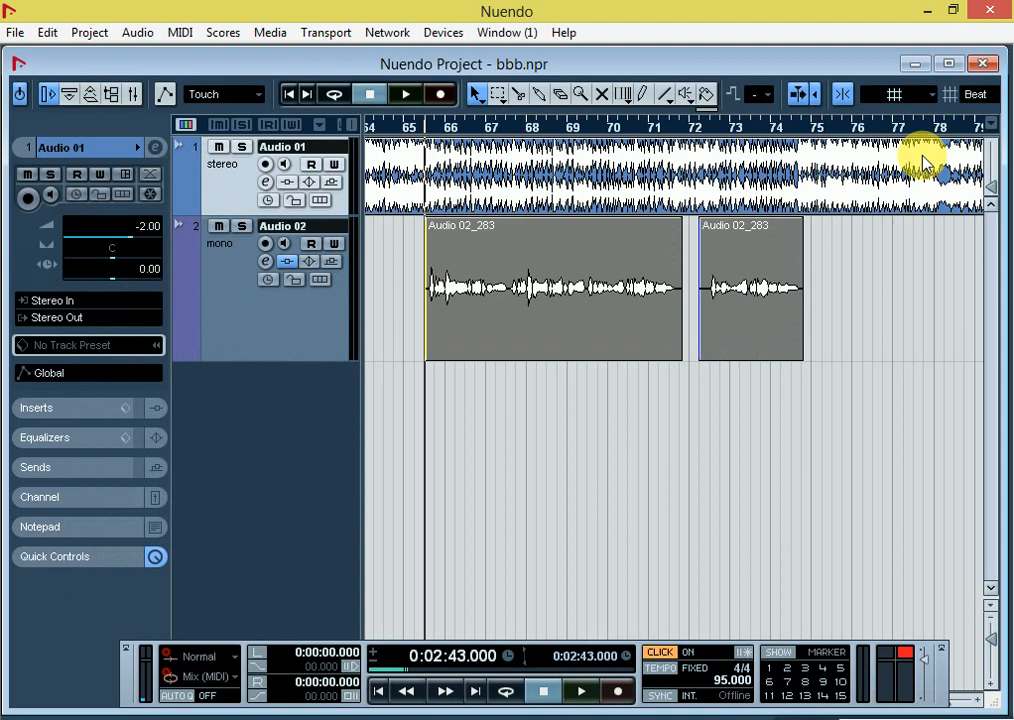
click(927, 10)
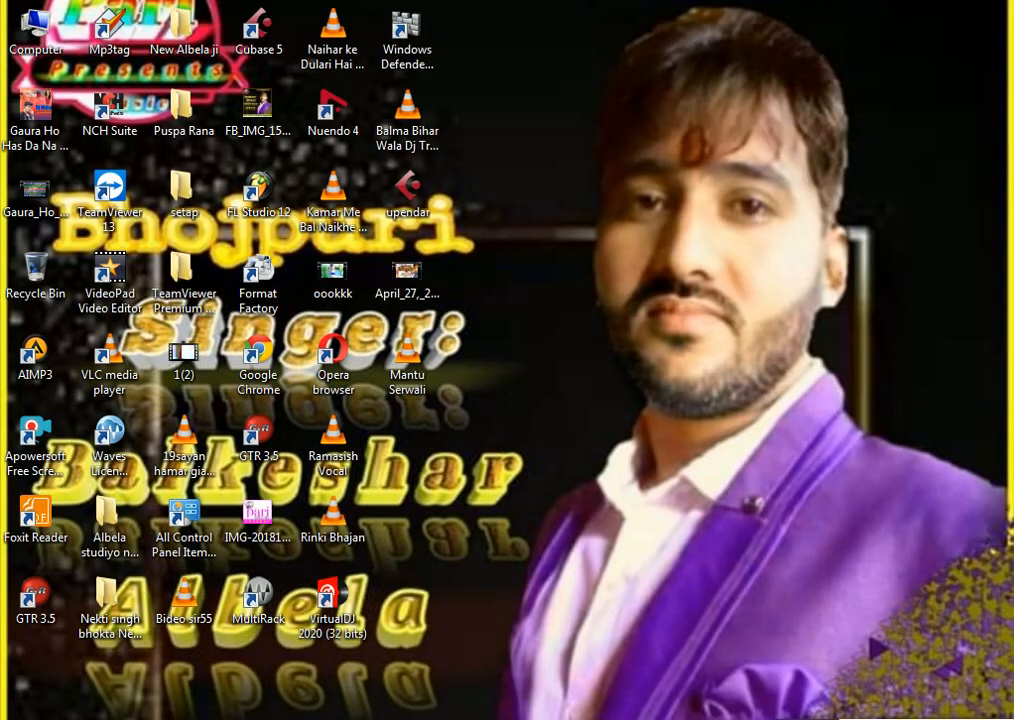